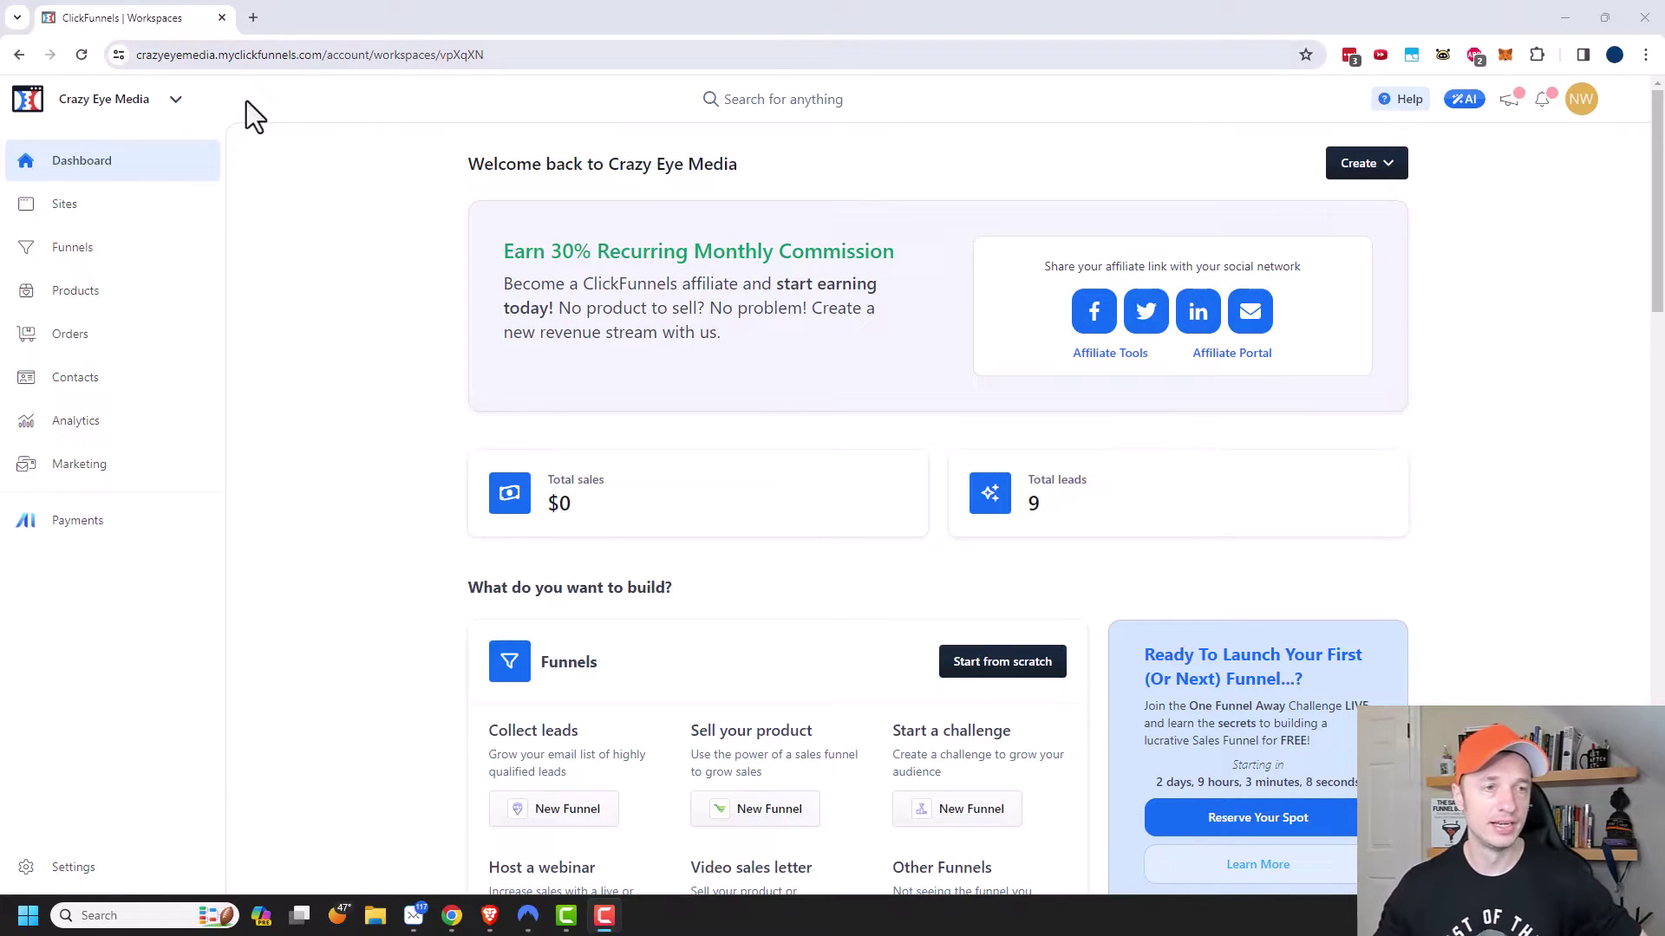
Start a new URL redirect from the Sites > URL redirects page, with the Name field active.
{"action": "left_click", "coordinate": [62, 210]}
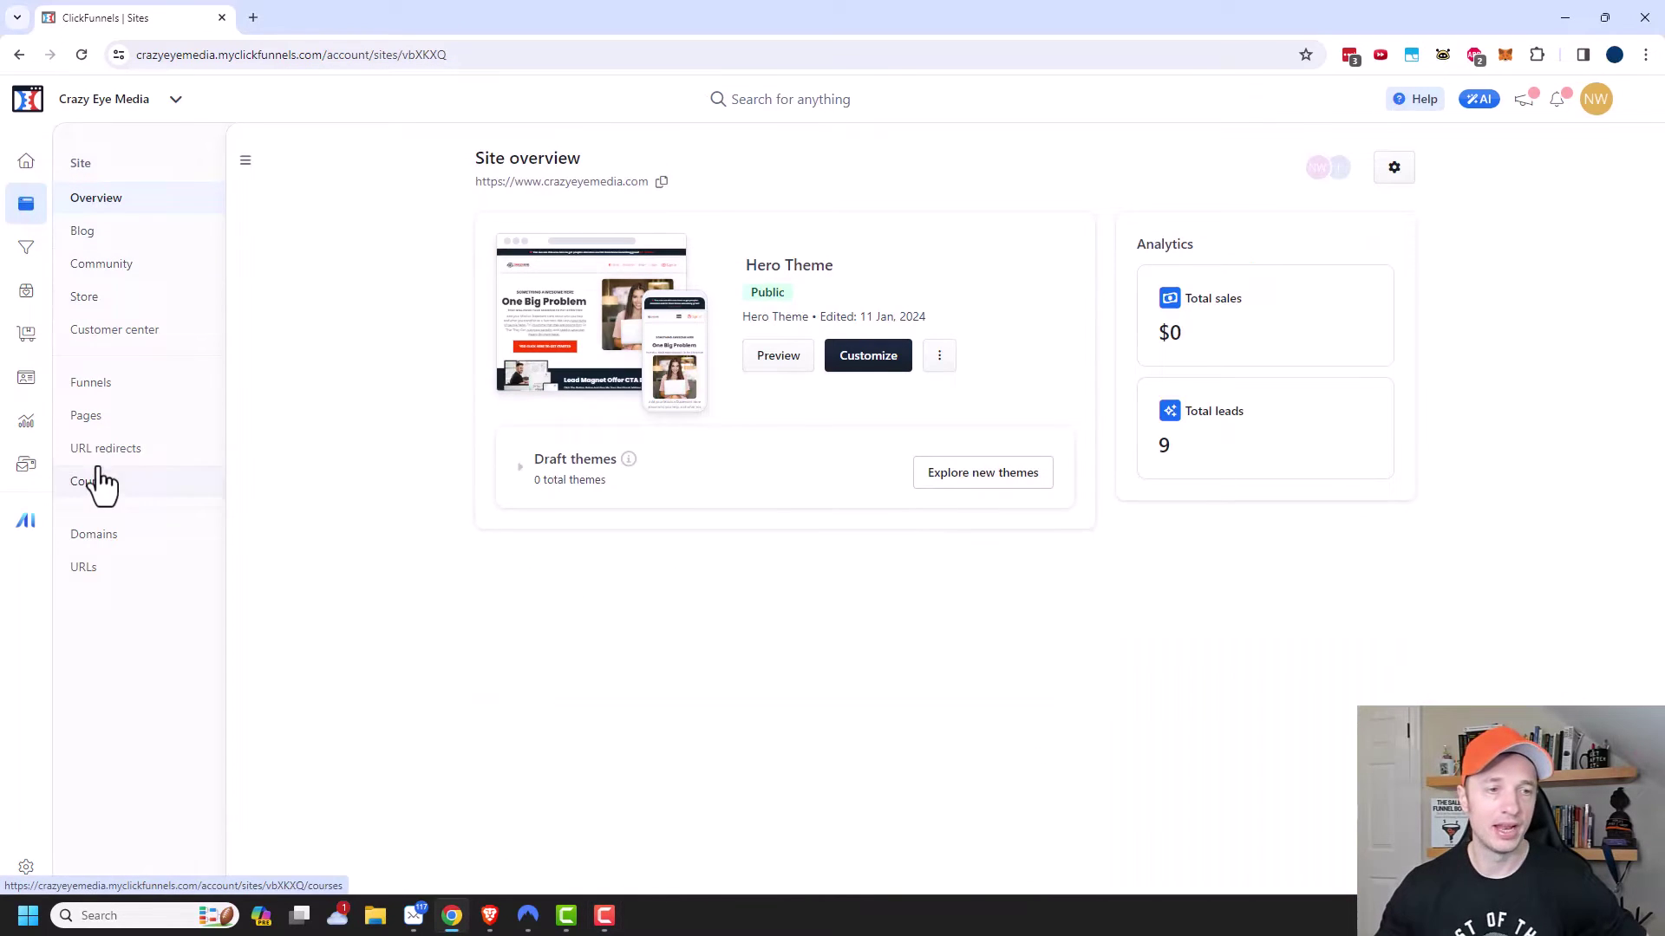
{"action": "left_click", "coordinate": [121, 453]}
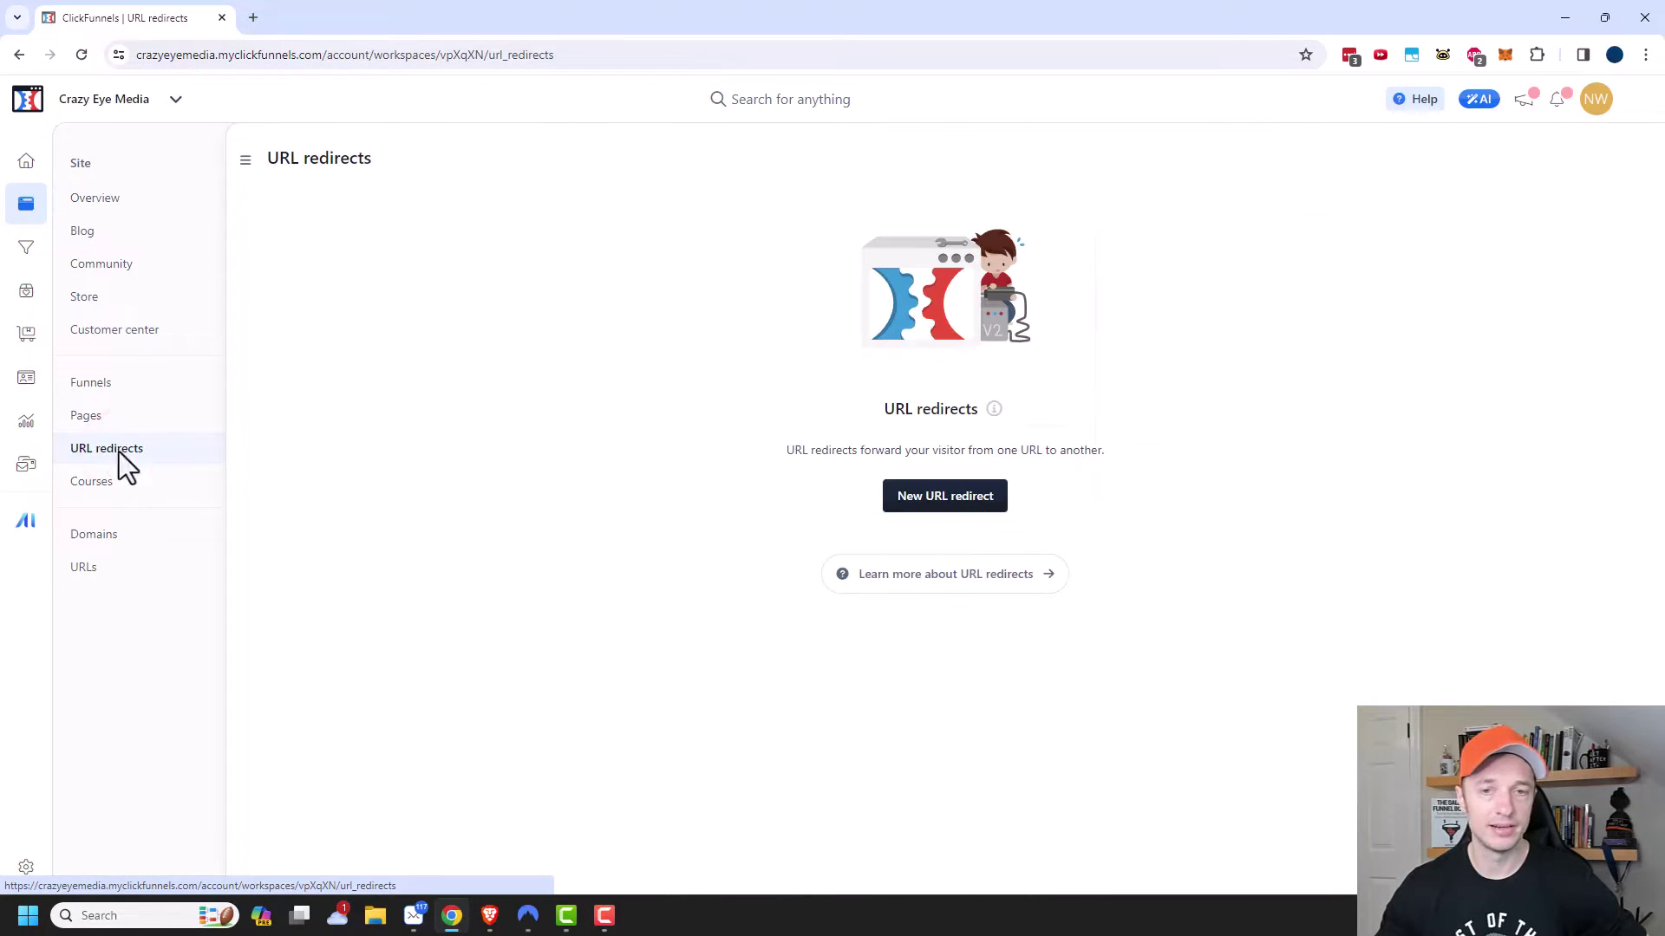
{"action": "left_click", "coordinate": [943, 510]}
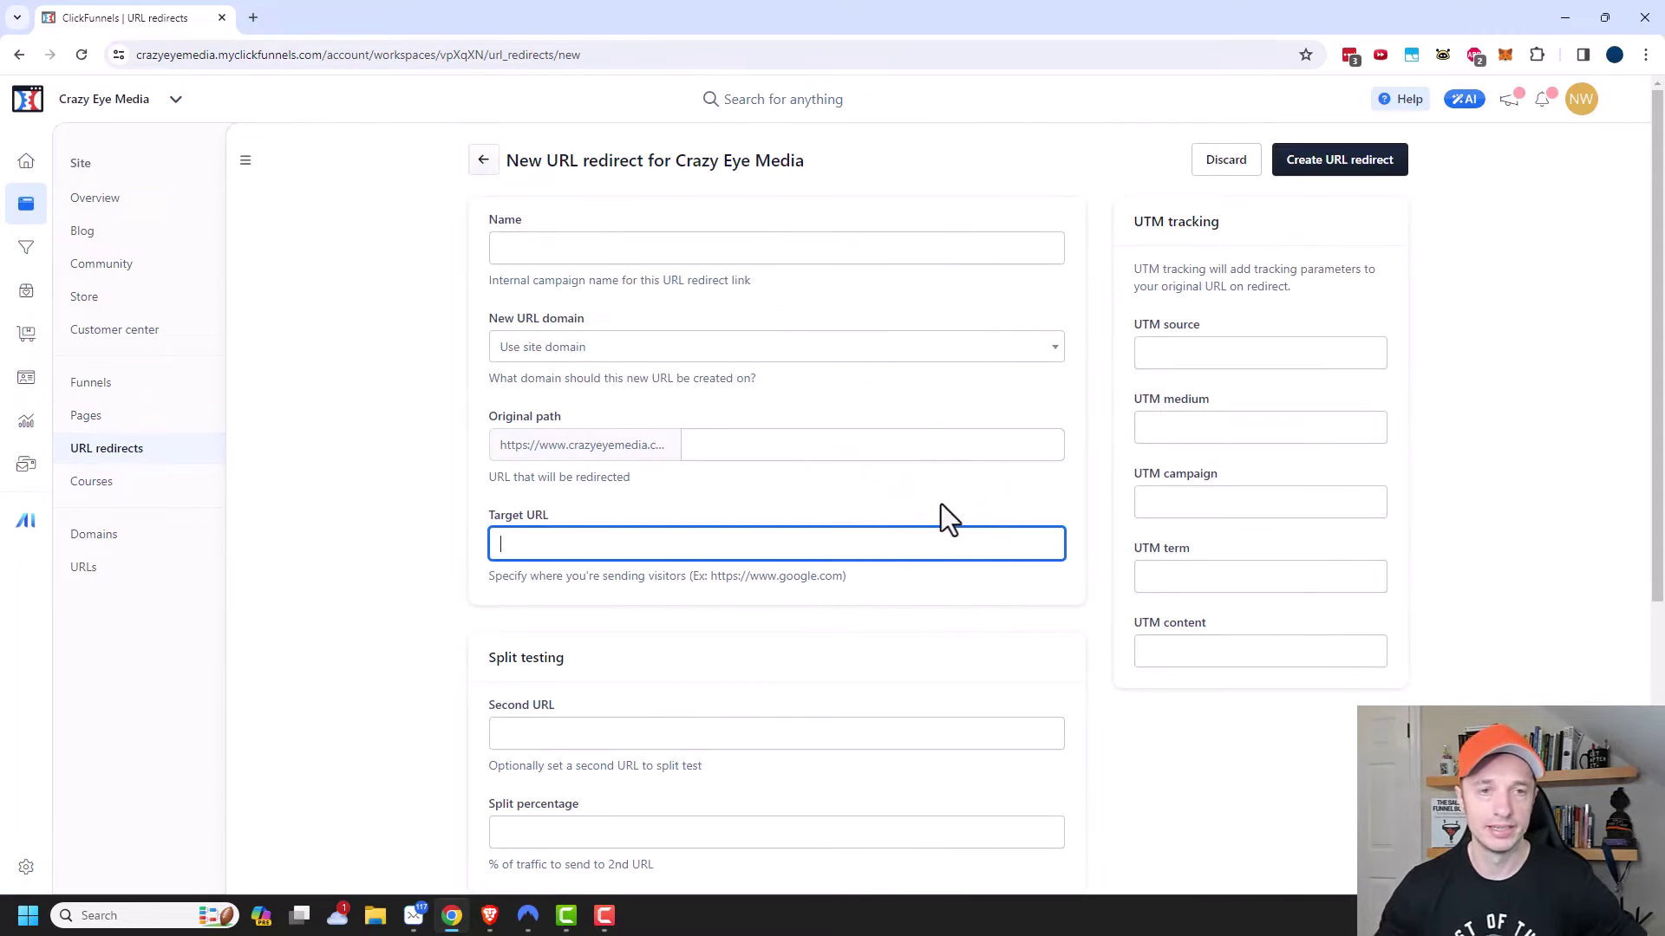
{"action": "left_click", "coordinate": [617, 253]}
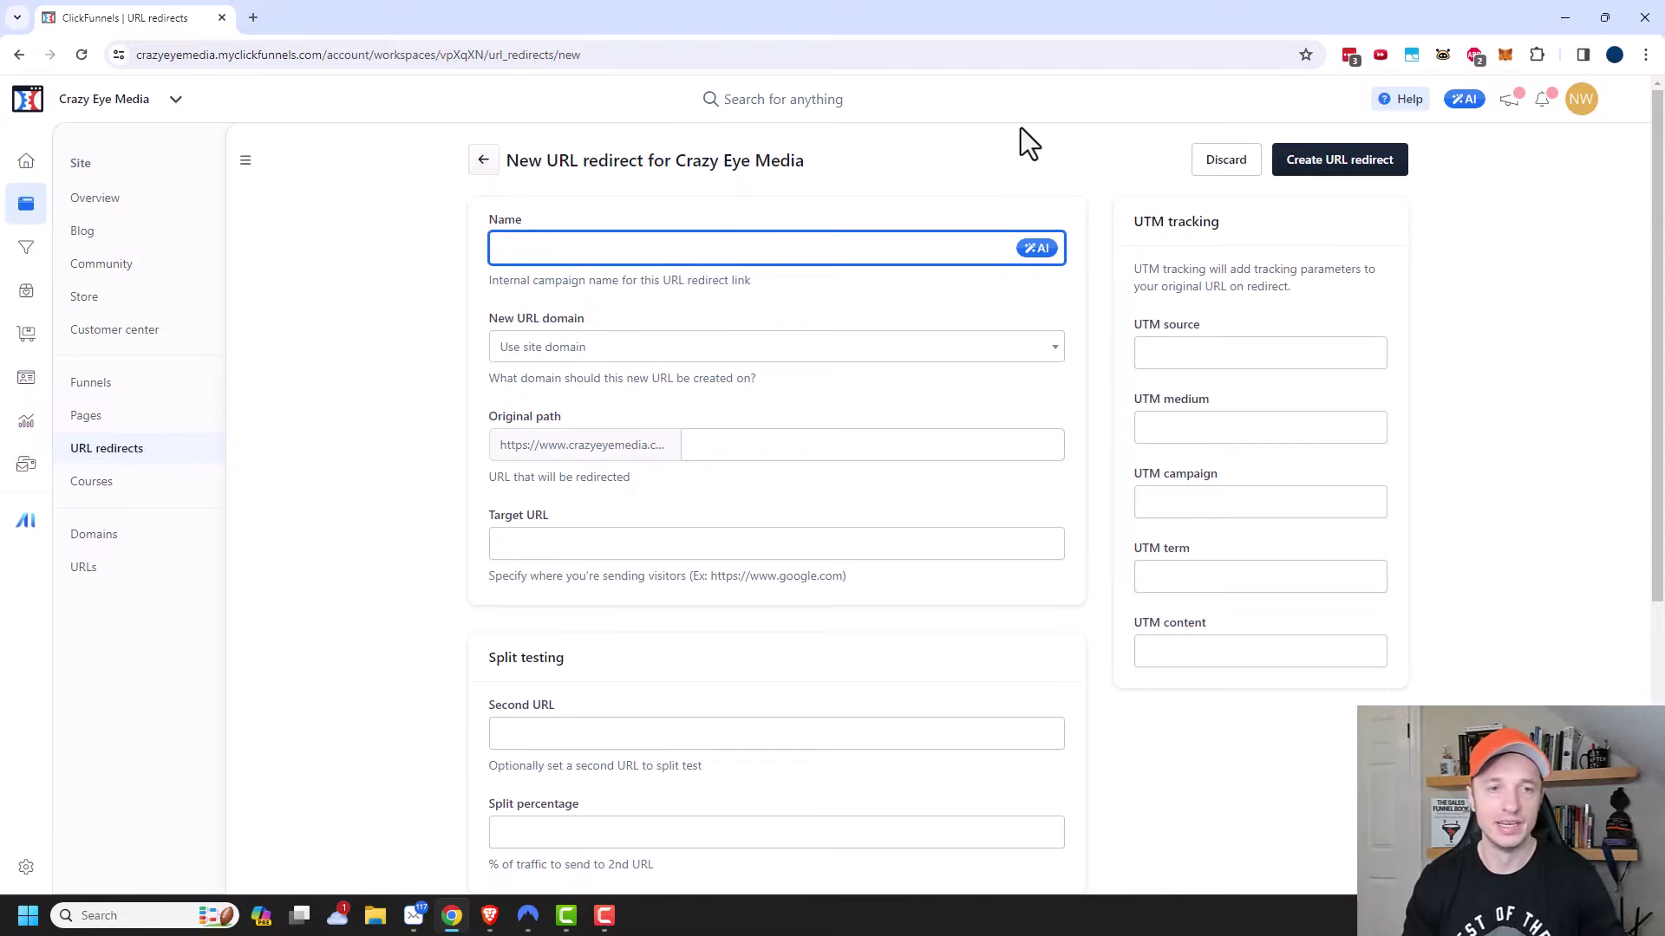
{"action": "type", "text": "ClickFunnels"}
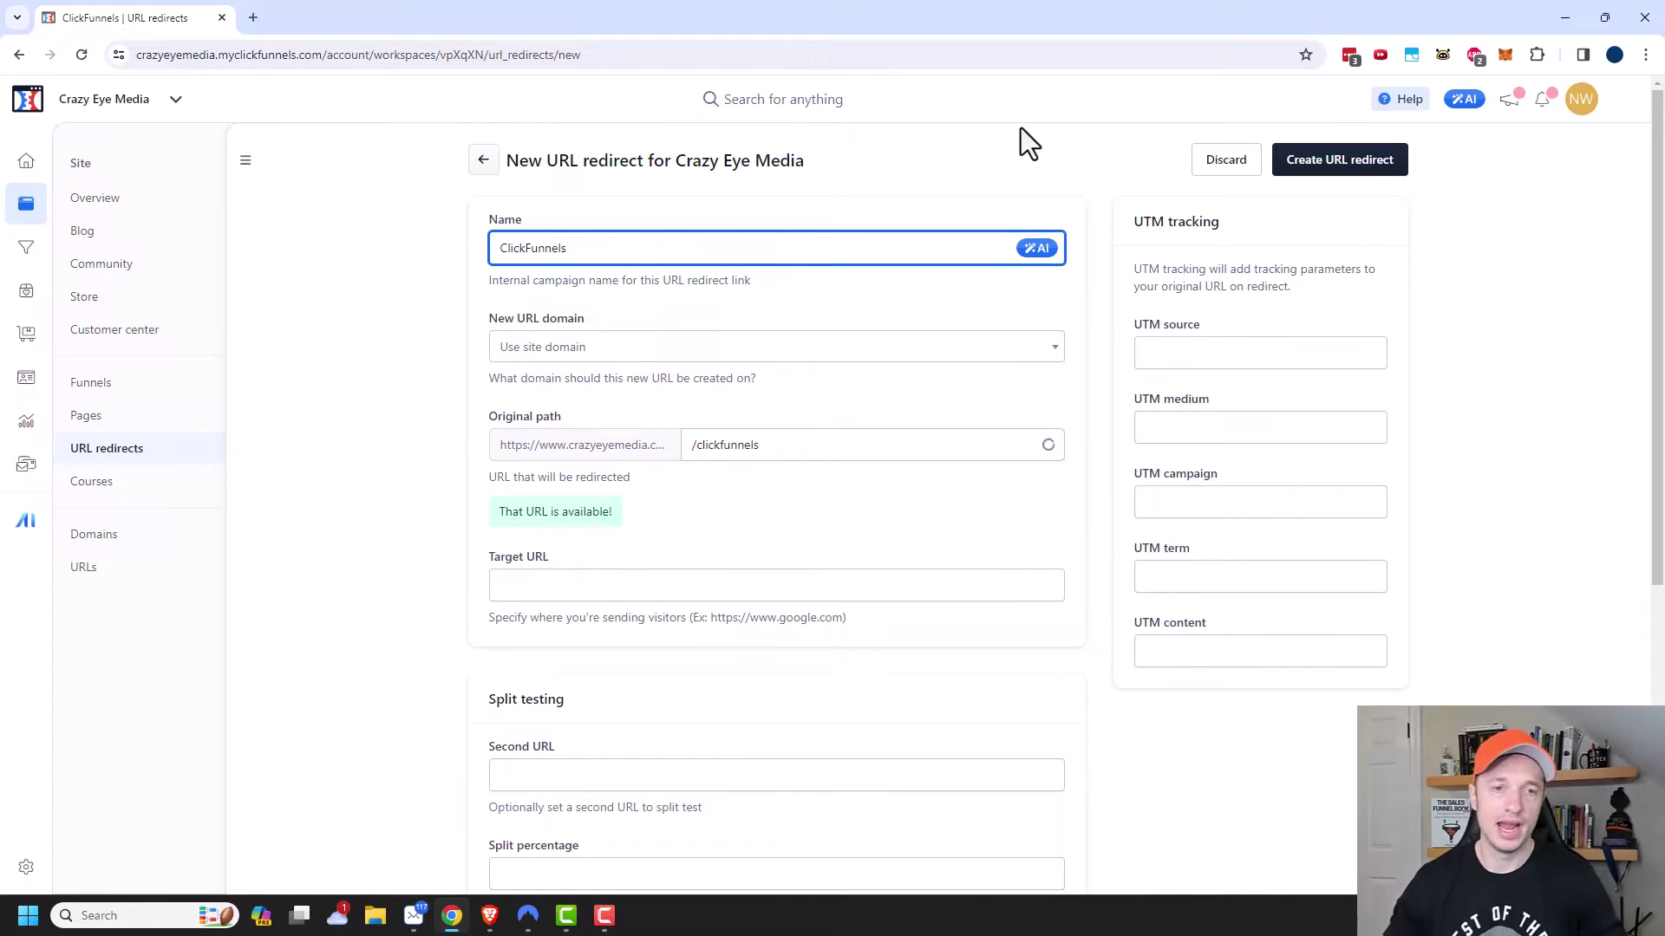
{"action": "left_click", "coordinate": [598, 355]}
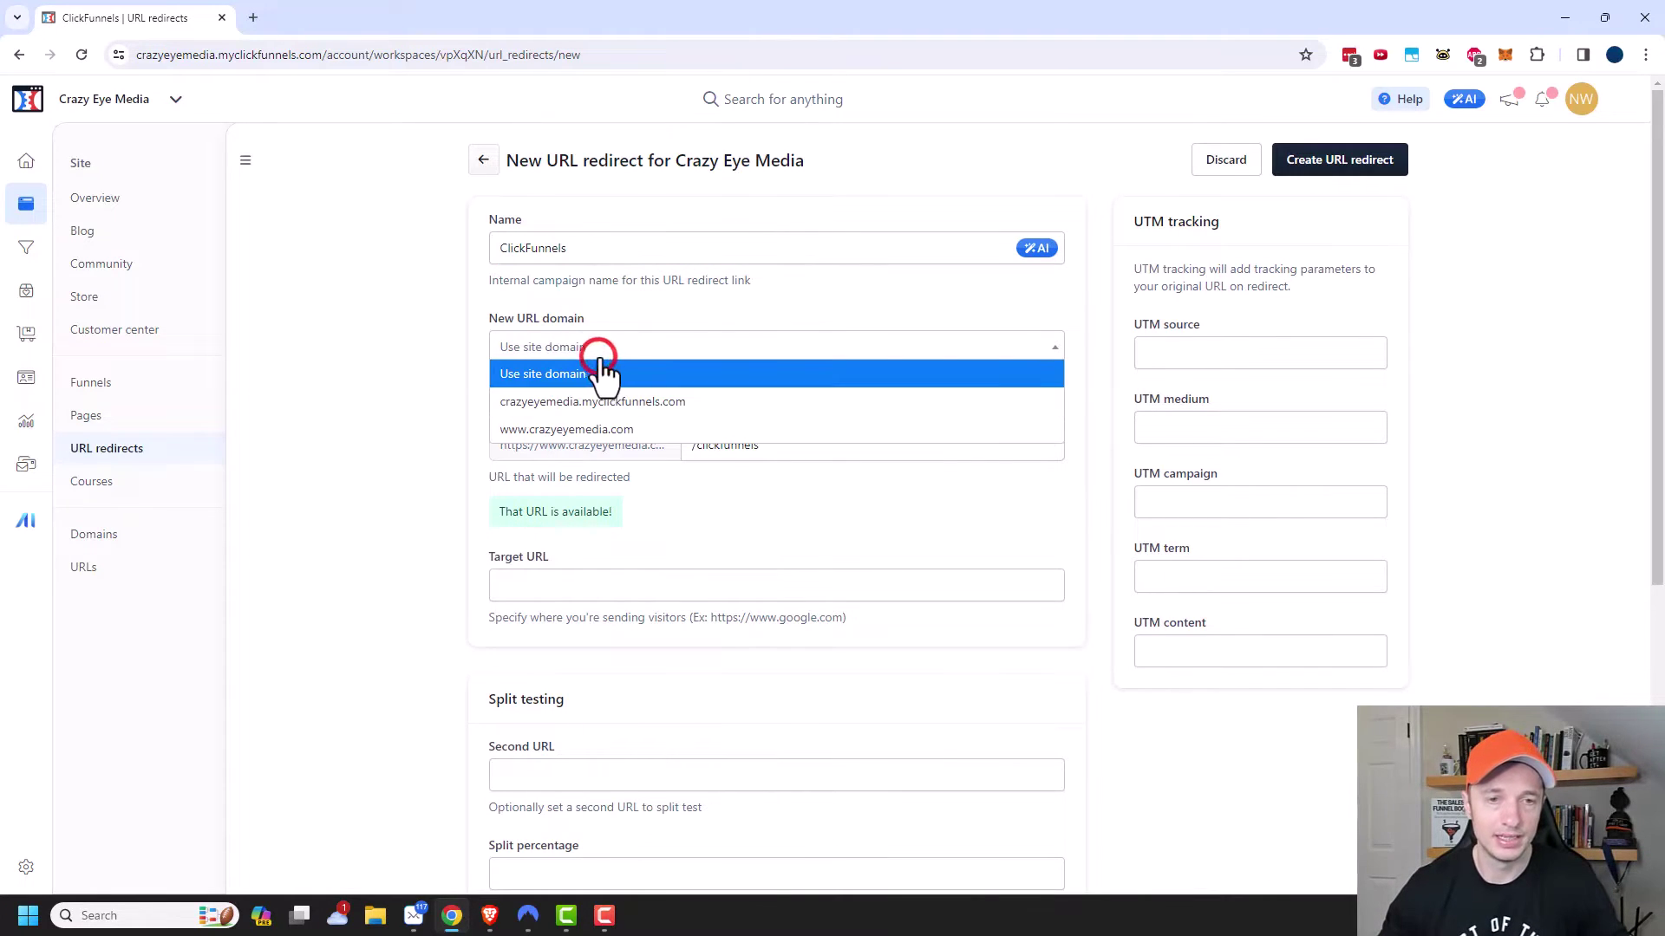
{"action": "left_click", "coordinate": [599, 434]}
{"action": "scroll", "coordinate": [377, 394], "scroll_direction": "down", "scroll_amount": 1}
{"action": "scroll", "coordinate": [376, 394], "scroll_direction": "down", "scroll_amount": 2}
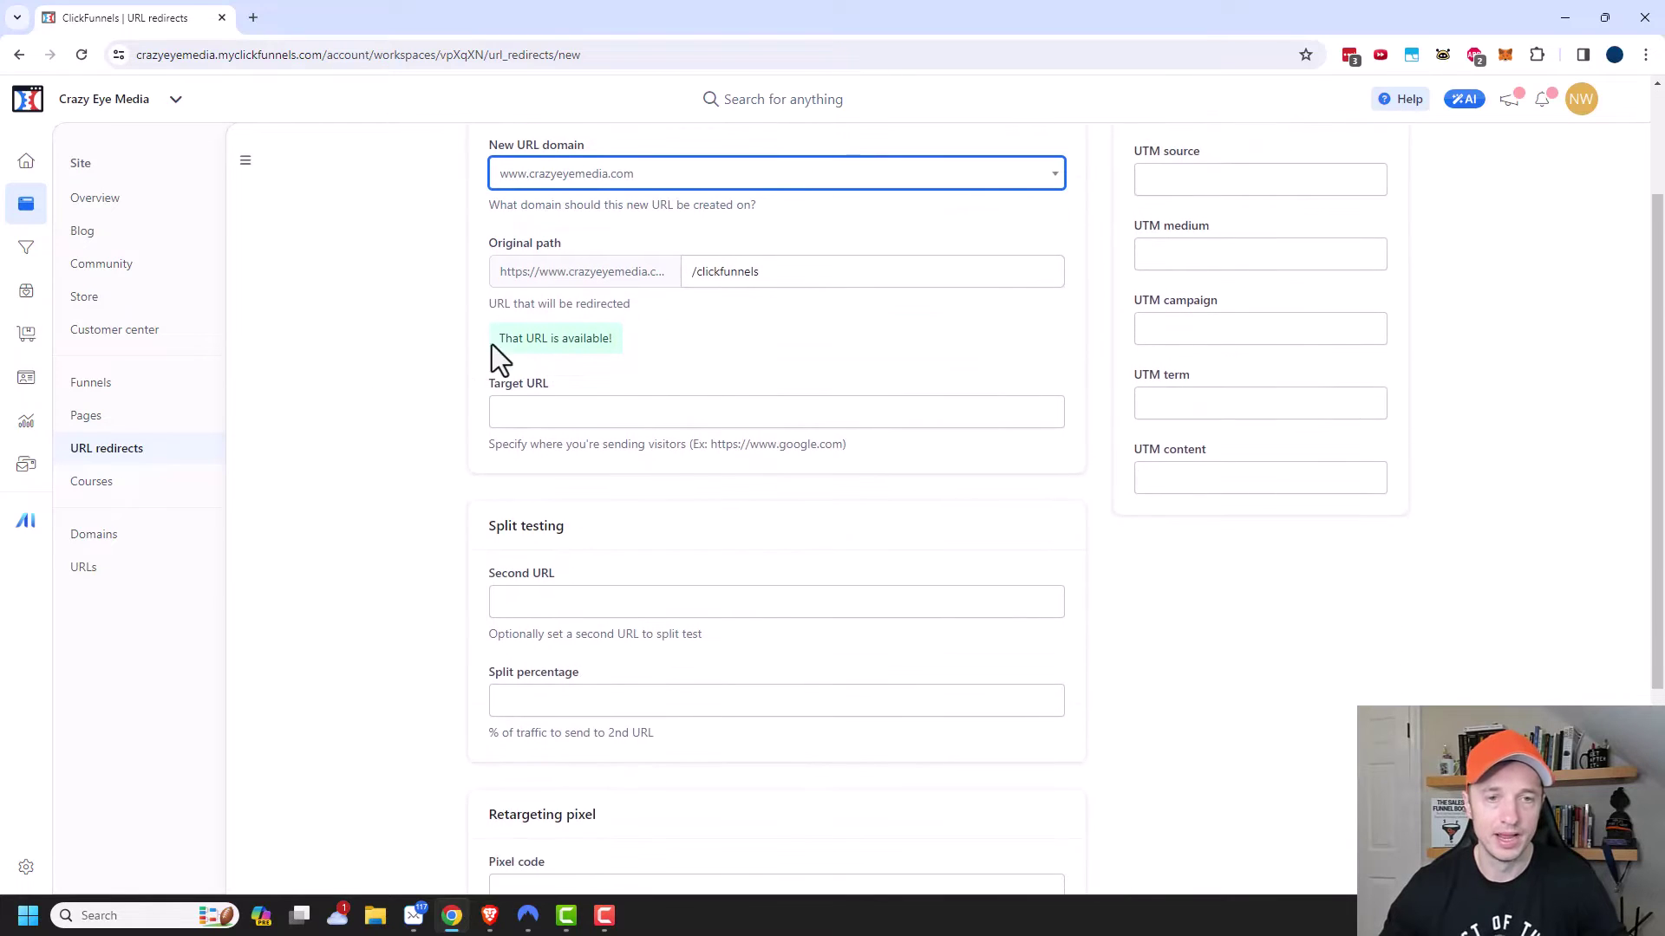
{"action": "scroll", "coordinate": [521, 351], "scroll_direction": "up", "scroll_amount": 1}
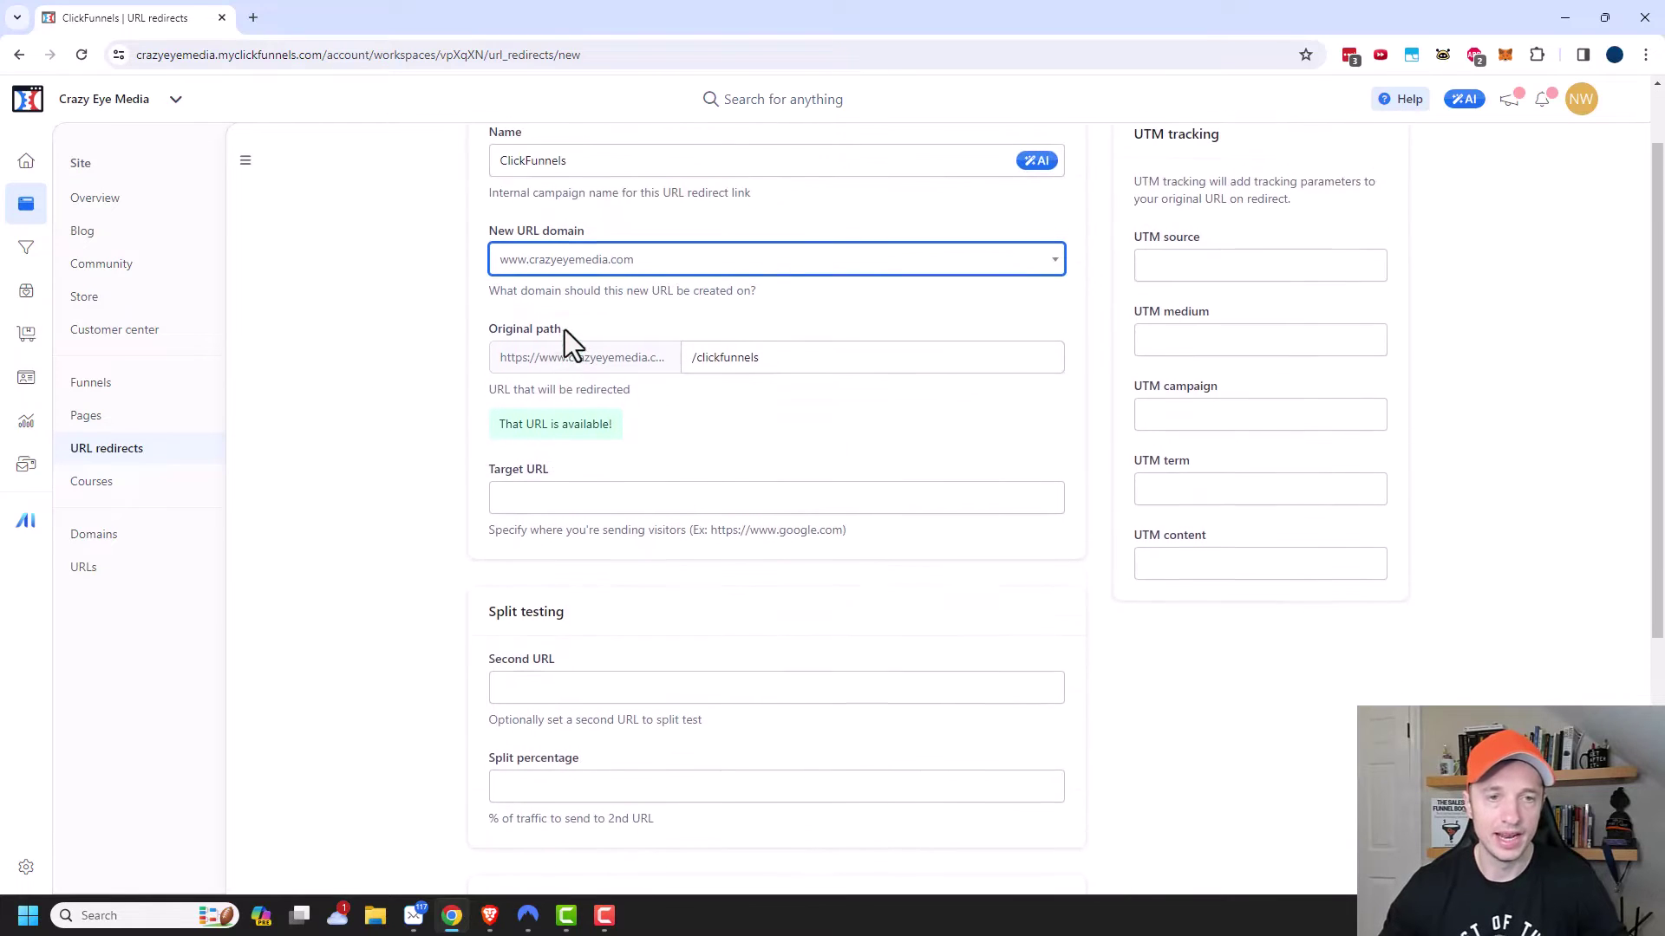
Set the original path to /out/clickfunnels, removing the stray text.
{"action": "left_click", "coordinate": [697, 359]}
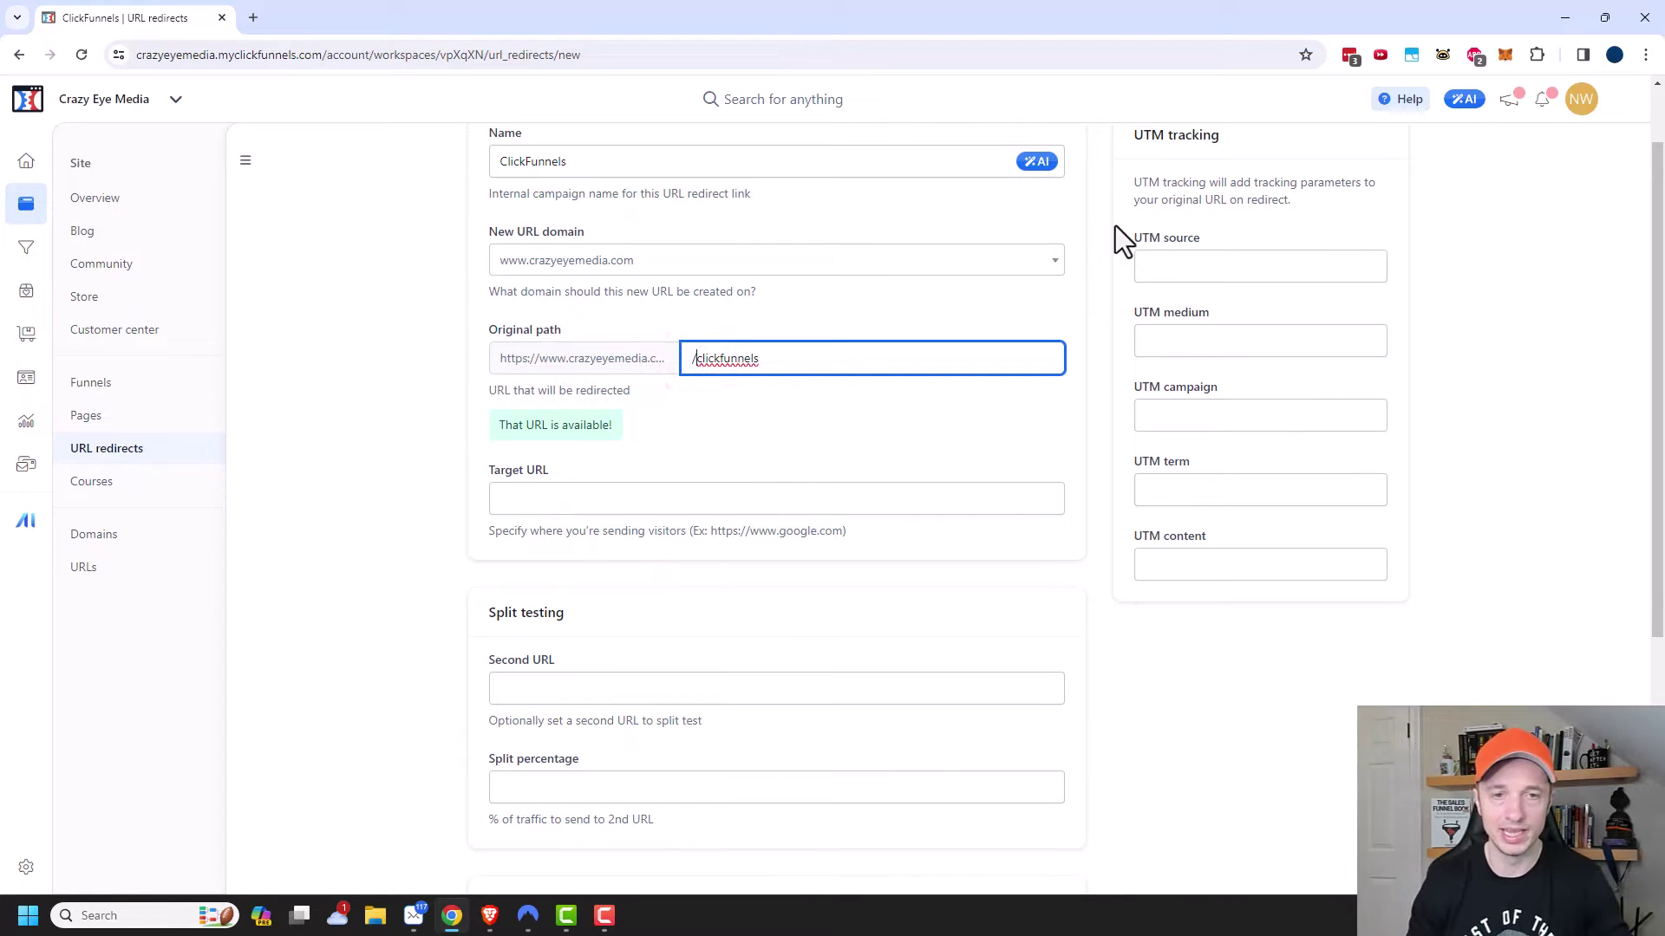
{"action": "type", "text": "out/"}
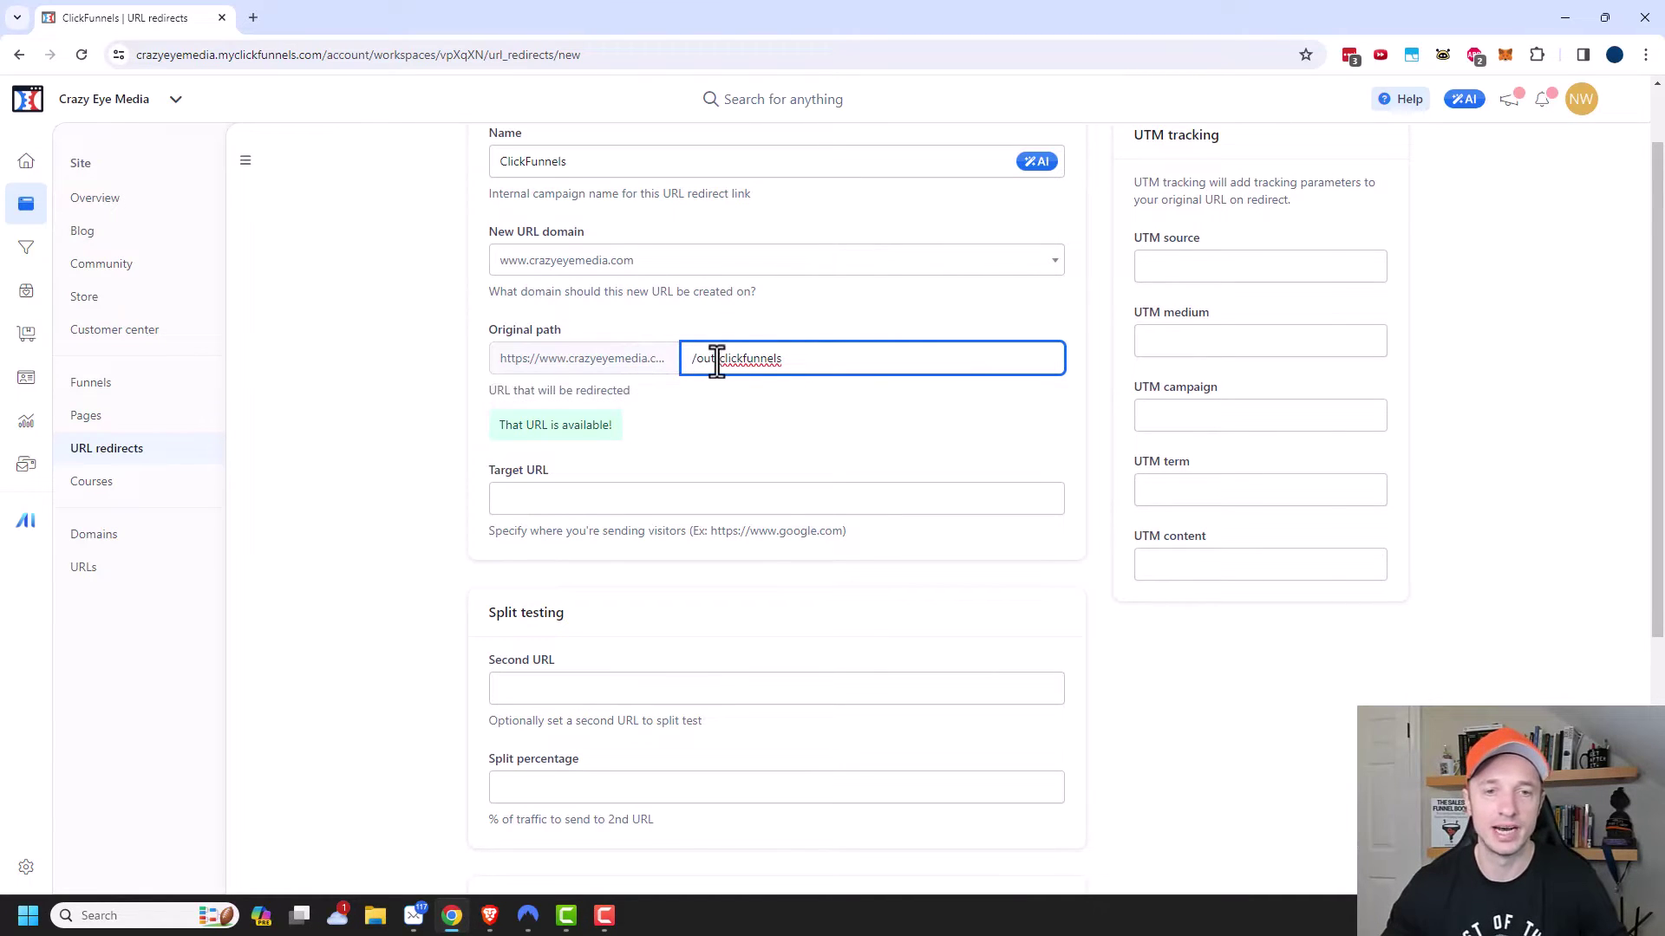
{"action": "mouse_move", "coordinate": [714, 358]}
{"action": "left_mouse_down"}
{"action": "mouse_move", "coordinate": [698, 361]}
{"action": "mouse_move", "coordinate": [728, 364]}
{"action": "left_mouse_up"}
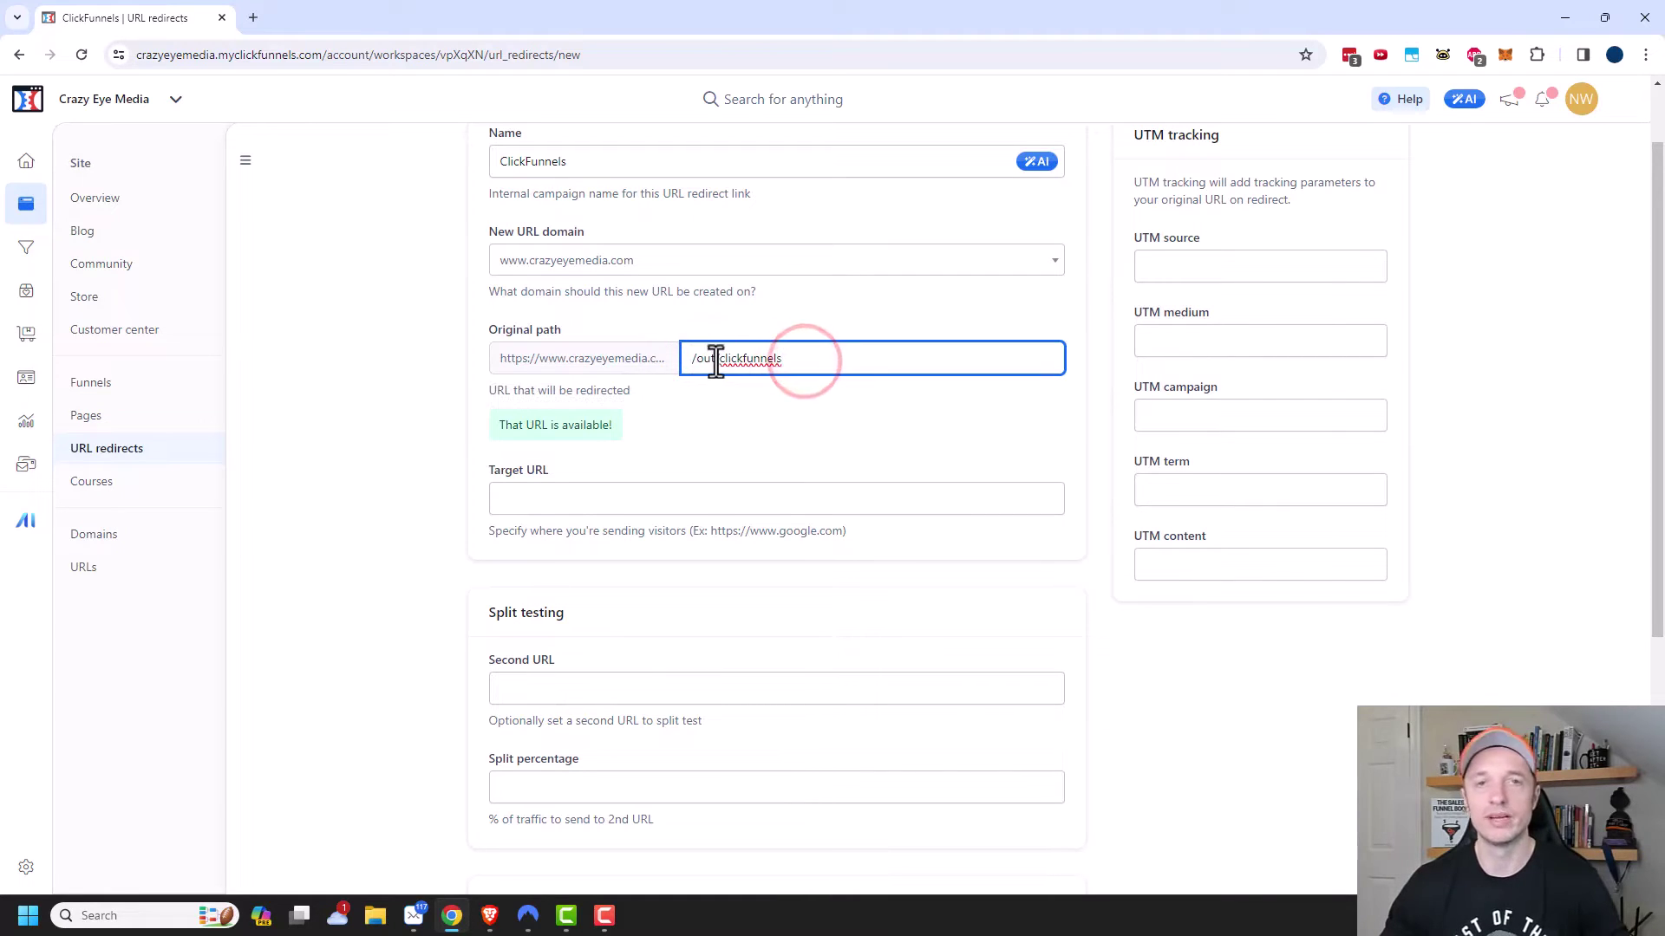
{"action": "left_click", "coordinate": [810, 361]}
{"action": "type", "text": "/fjfjkljds/"}
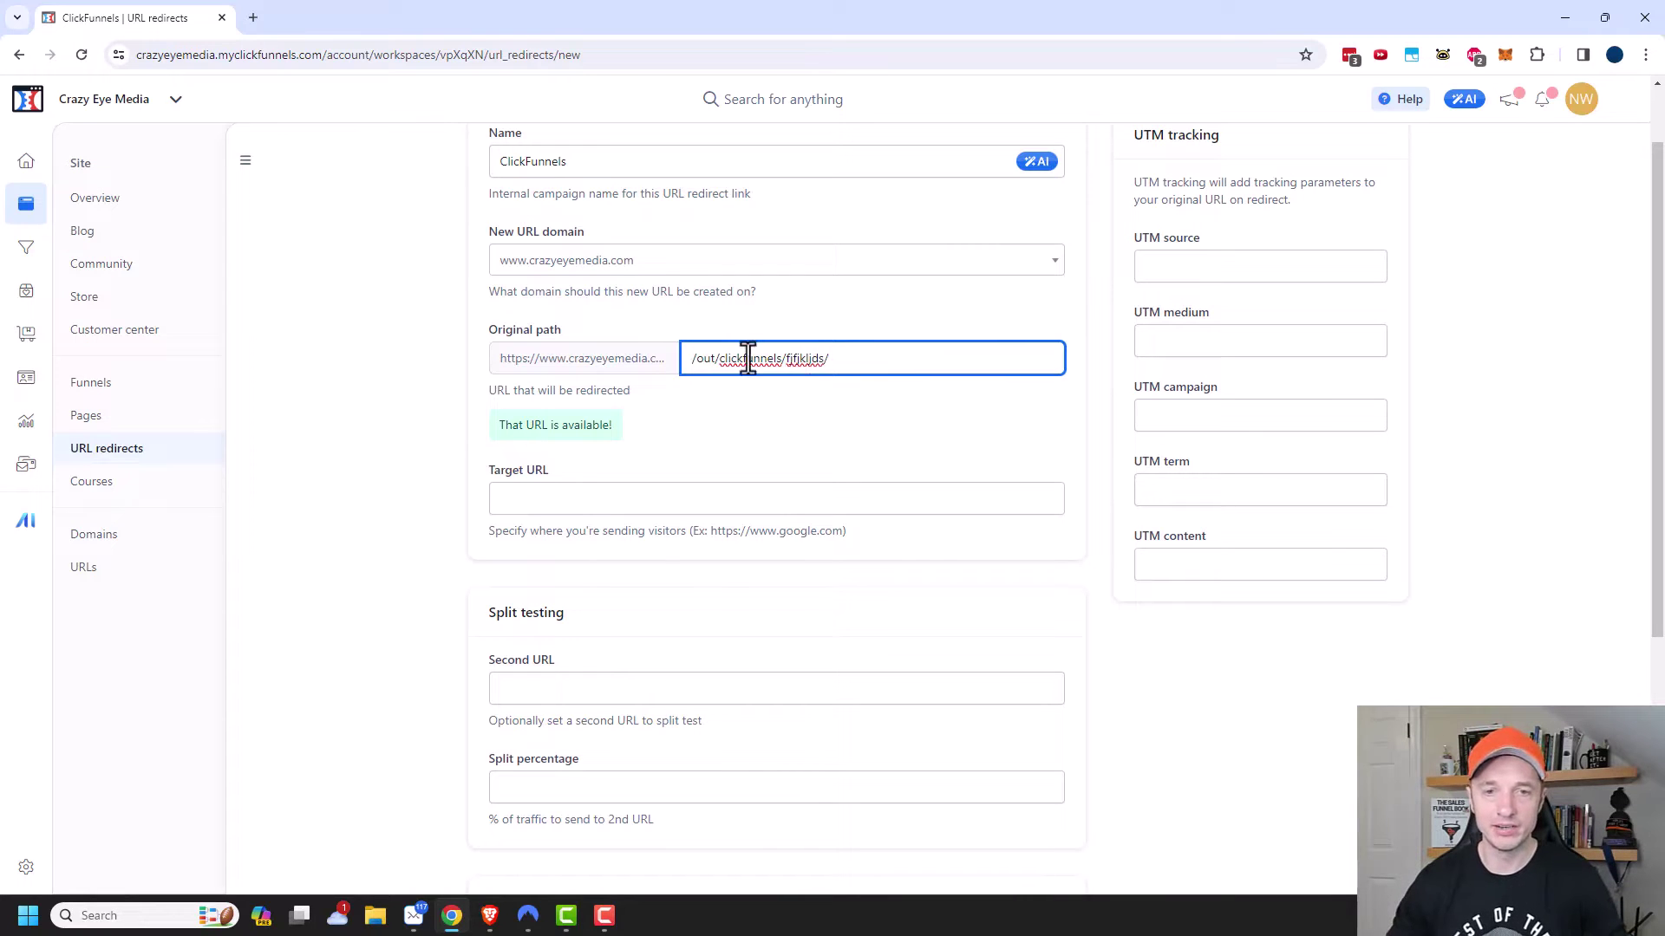
{"action": "left_click_drag", "start_coordinate": [828, 360], "coordinate": [785, 361]}
{"action": "key", "text": "BackSpace"}
{"action": "key", "text": "BackSpace"}
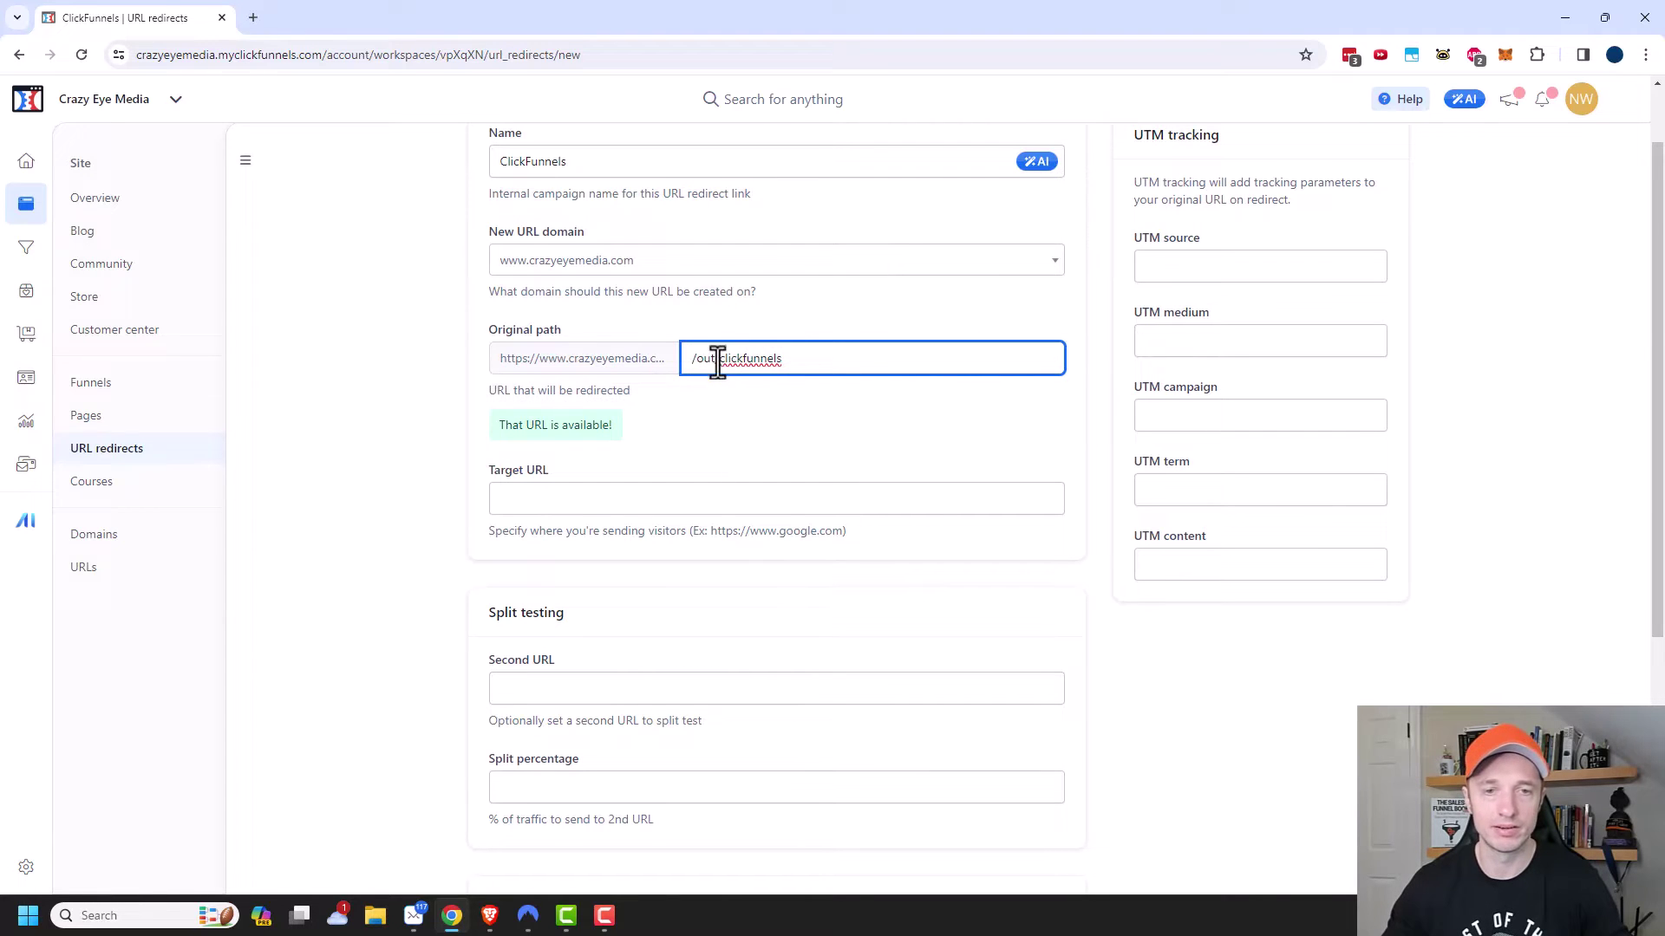
{"action": "left_click", "coordinate": [631, 502]}
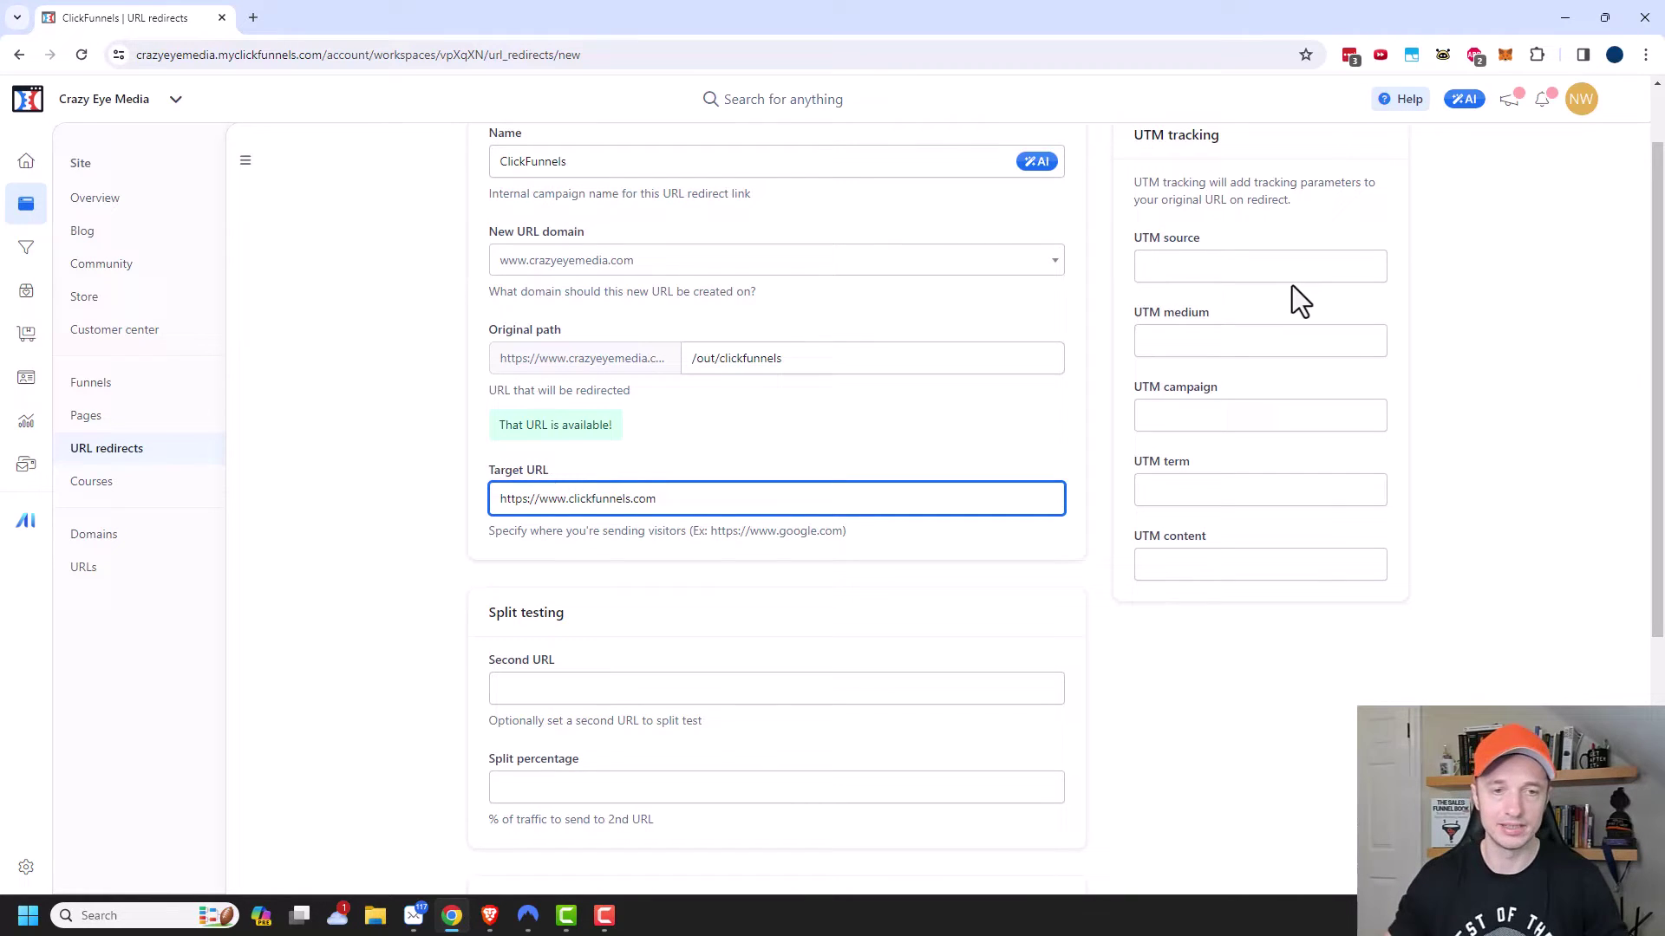
{"action": "left_click", "coordinate": [1025, 408]}
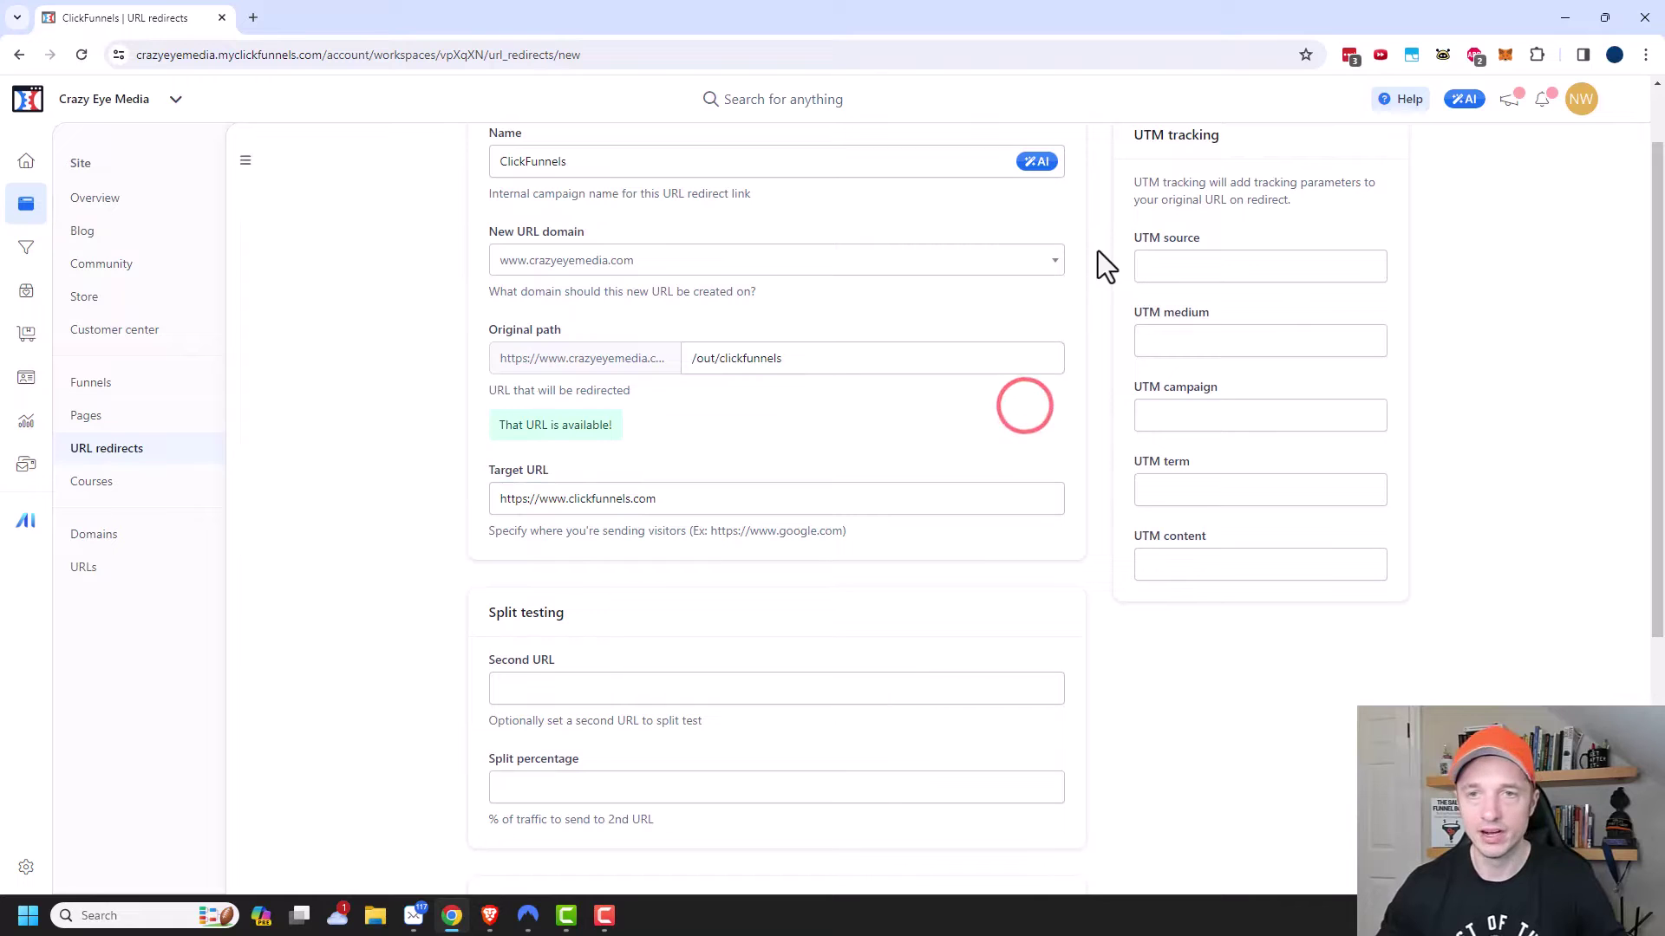
{"action": "scroll", "coordinate": [1141, 179], "scroll_direction": "up", "scroll_amount": 1}
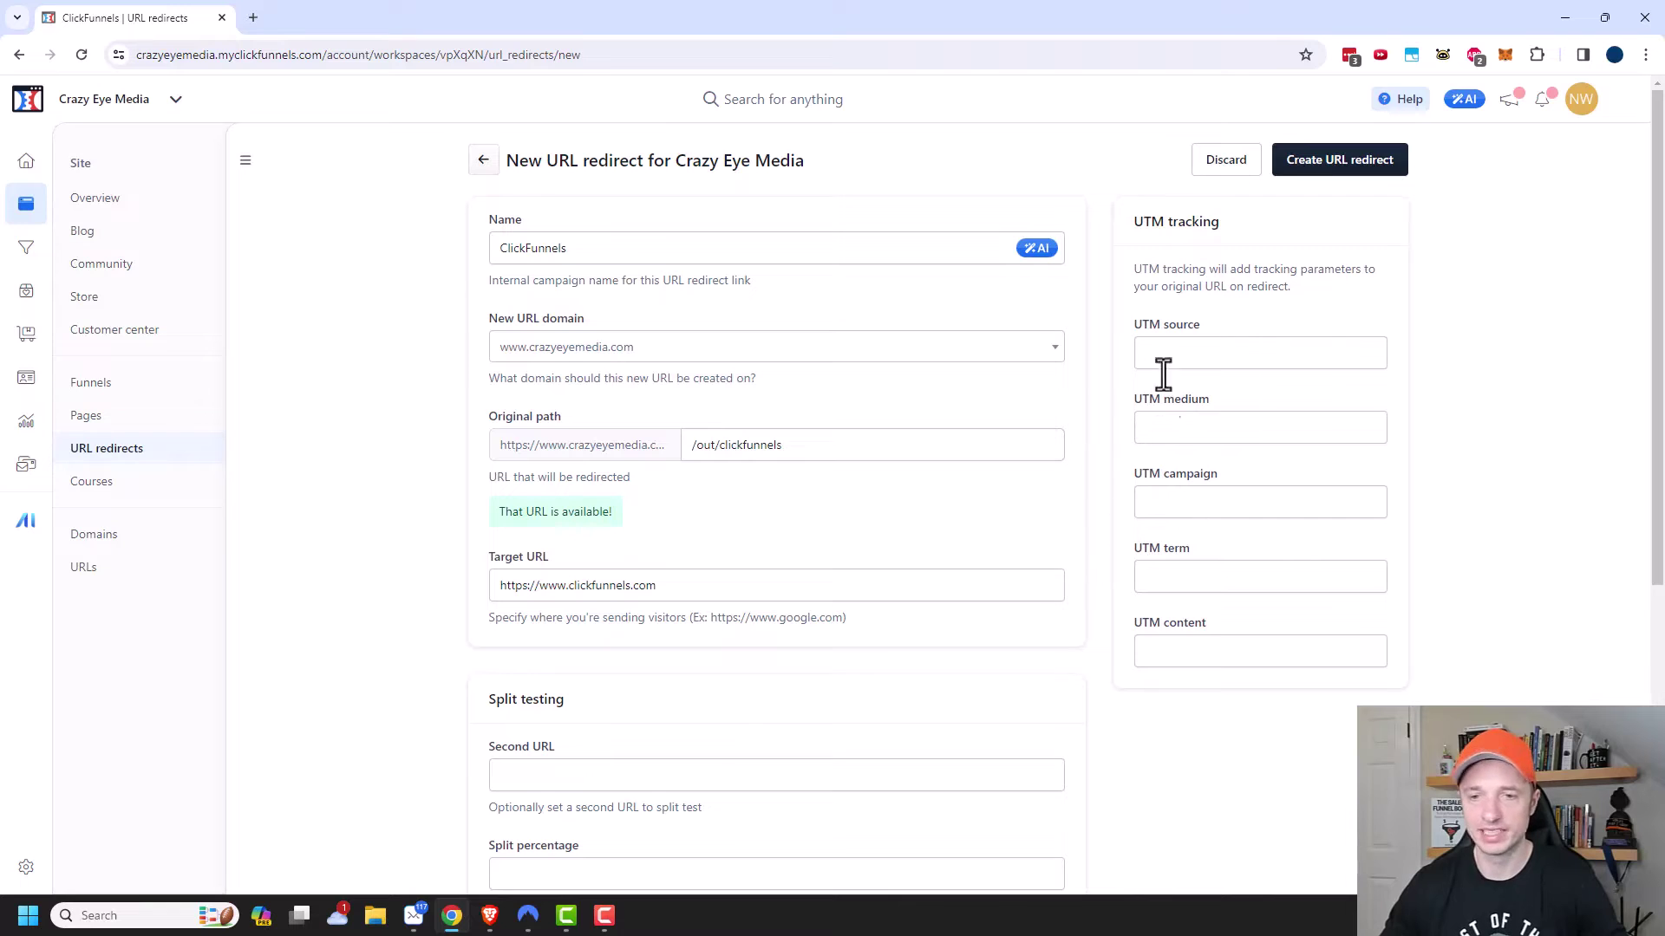
{"action": "scroll", "coordinate": [1191, 378], "scroll_direction": "down", "scroll_amount": 4}
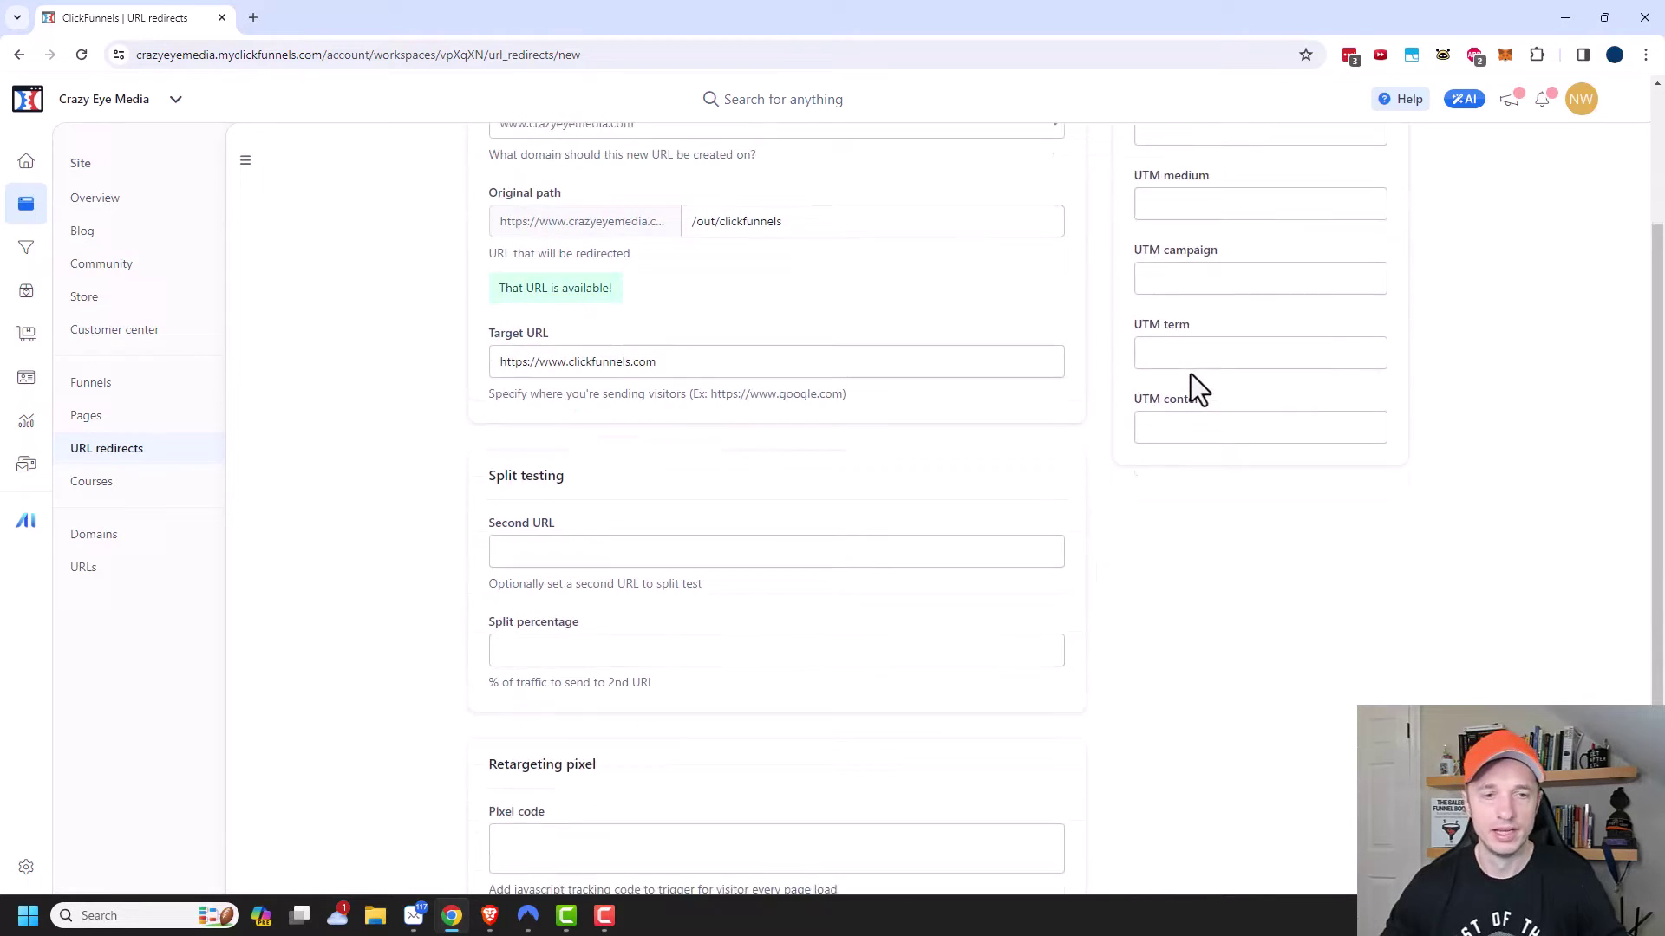
{"action": "left_click", "coordinate": [643, 434]}
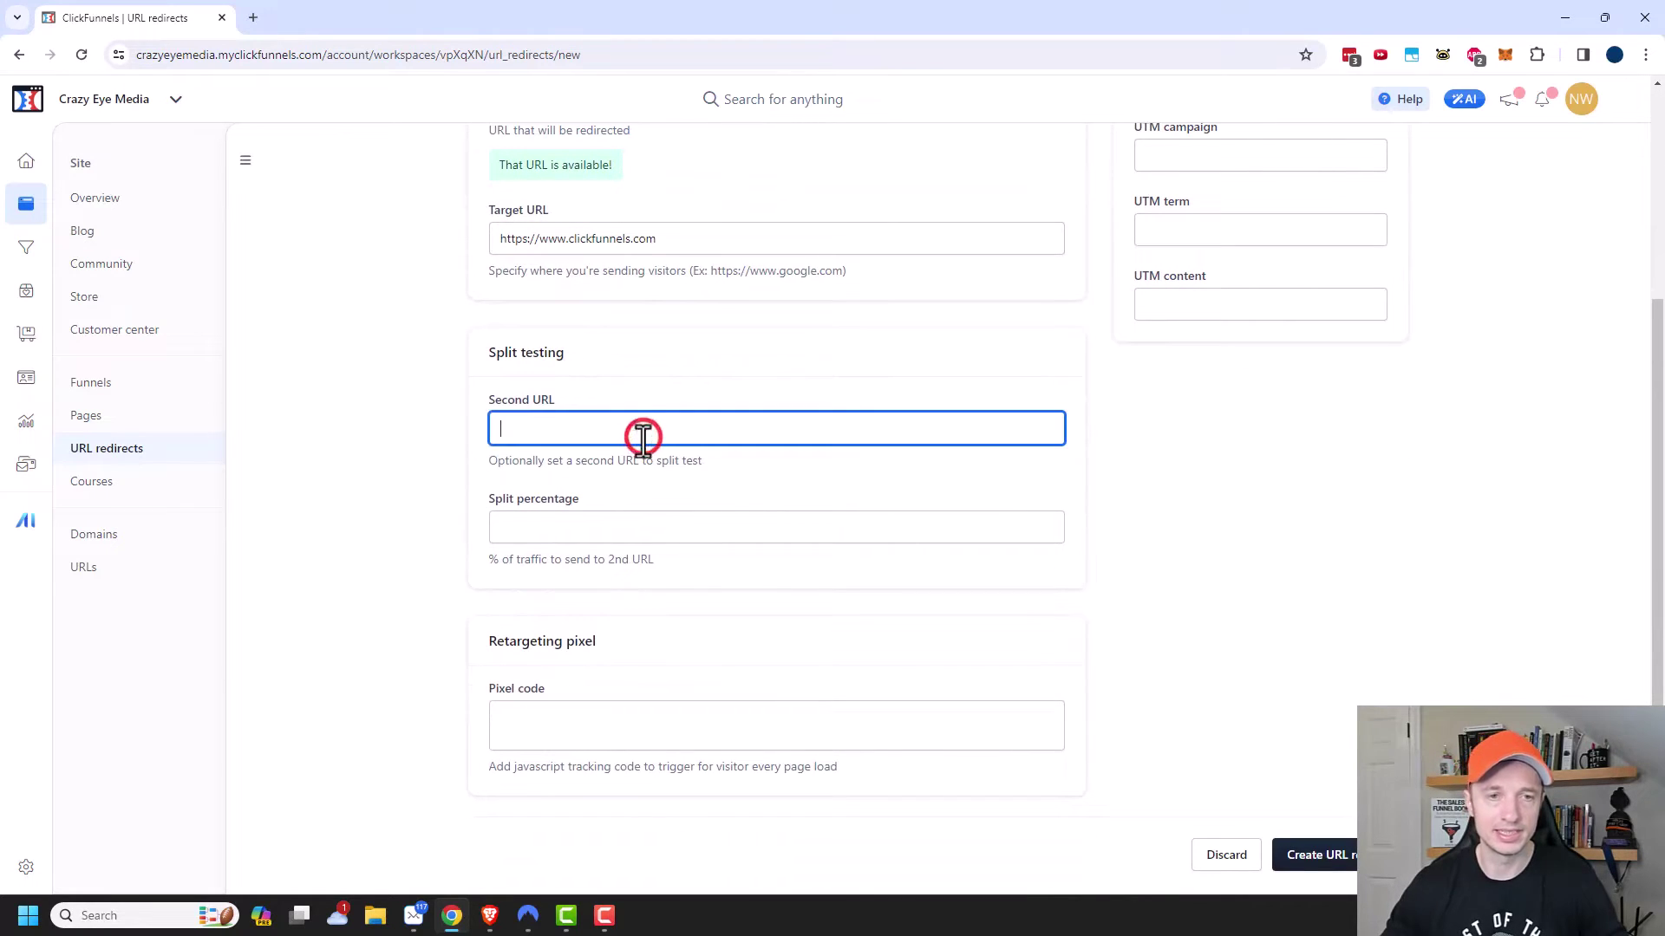
{"action": "scroll", "coordinate": [645, 408], "scroll_direction": "up", "scroll_amount": 1}
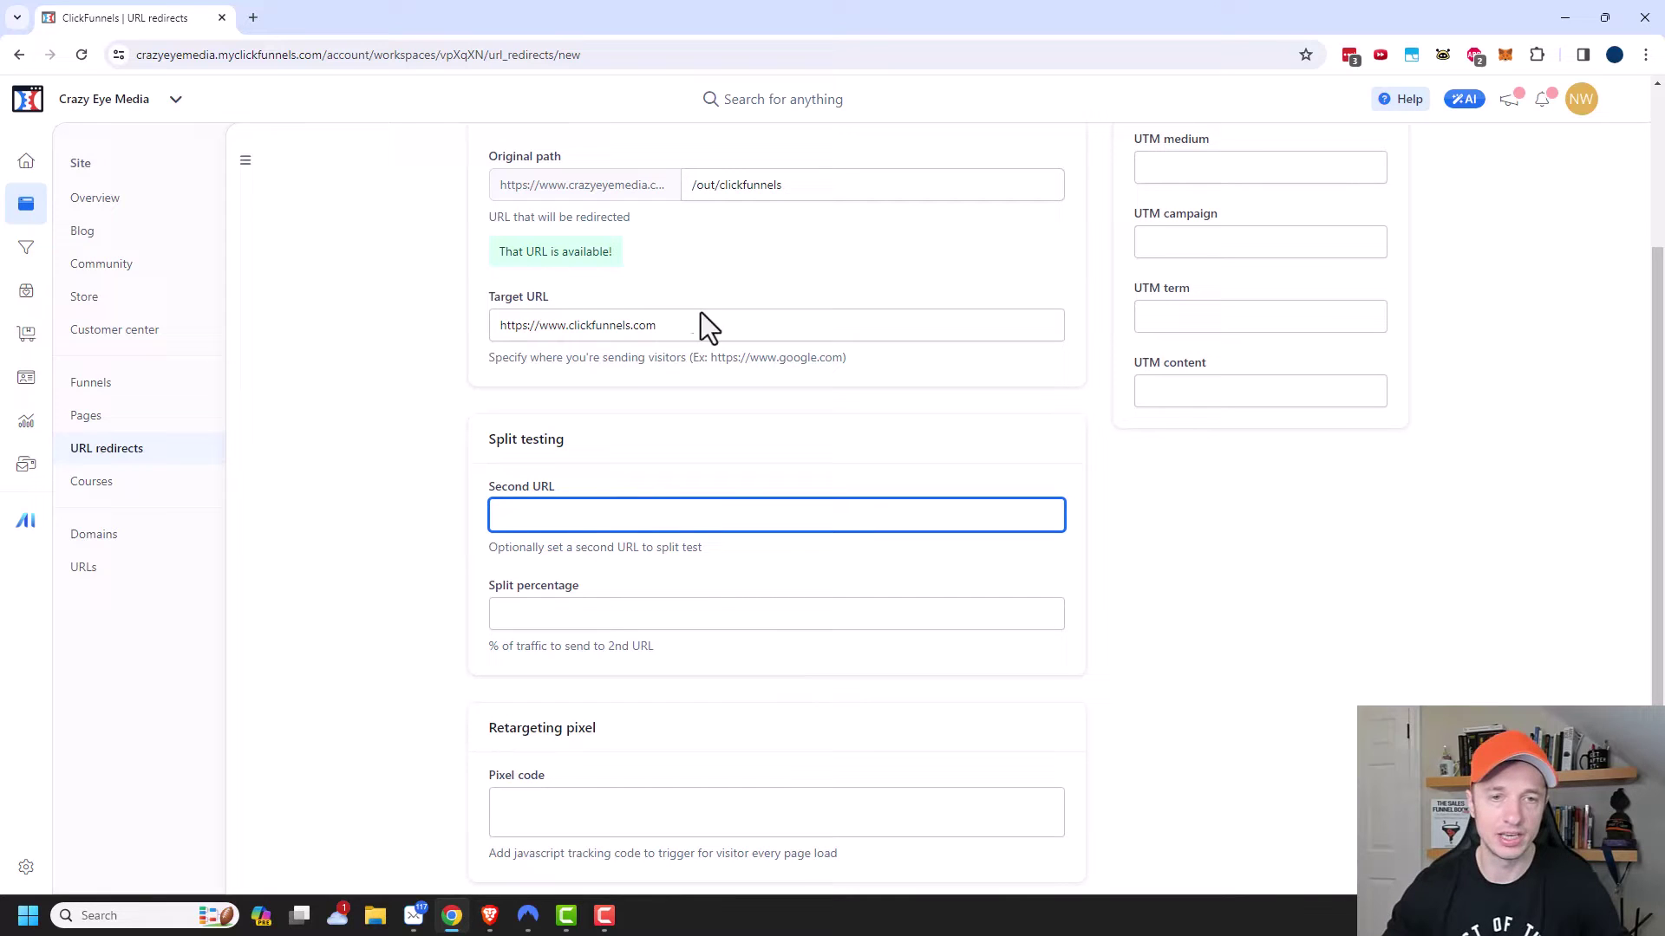
{"action": "left_click_drag", "start_coordinate": [694, 327], "coordinate": [454, 331]}
{"action": "key", "text": "ctrl+c"}
{"action": "left_click", "coordinate": [665, 515]}
{"action": "key", "text": "ctrl+v"}
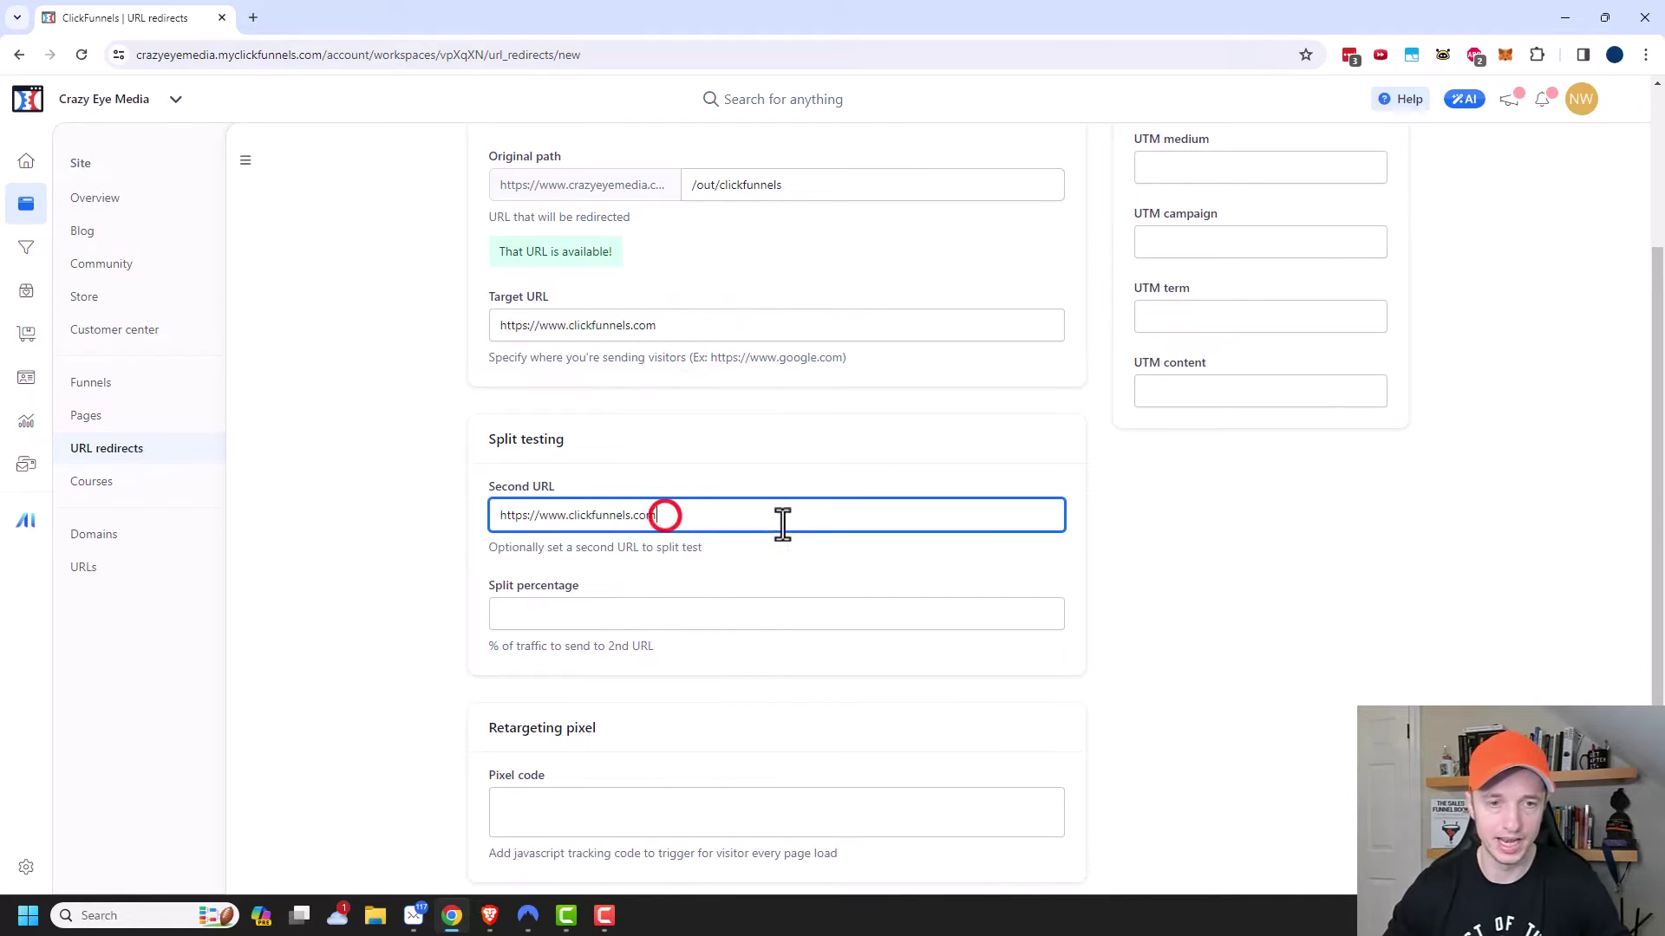
{"action": "type", "text": "/"}
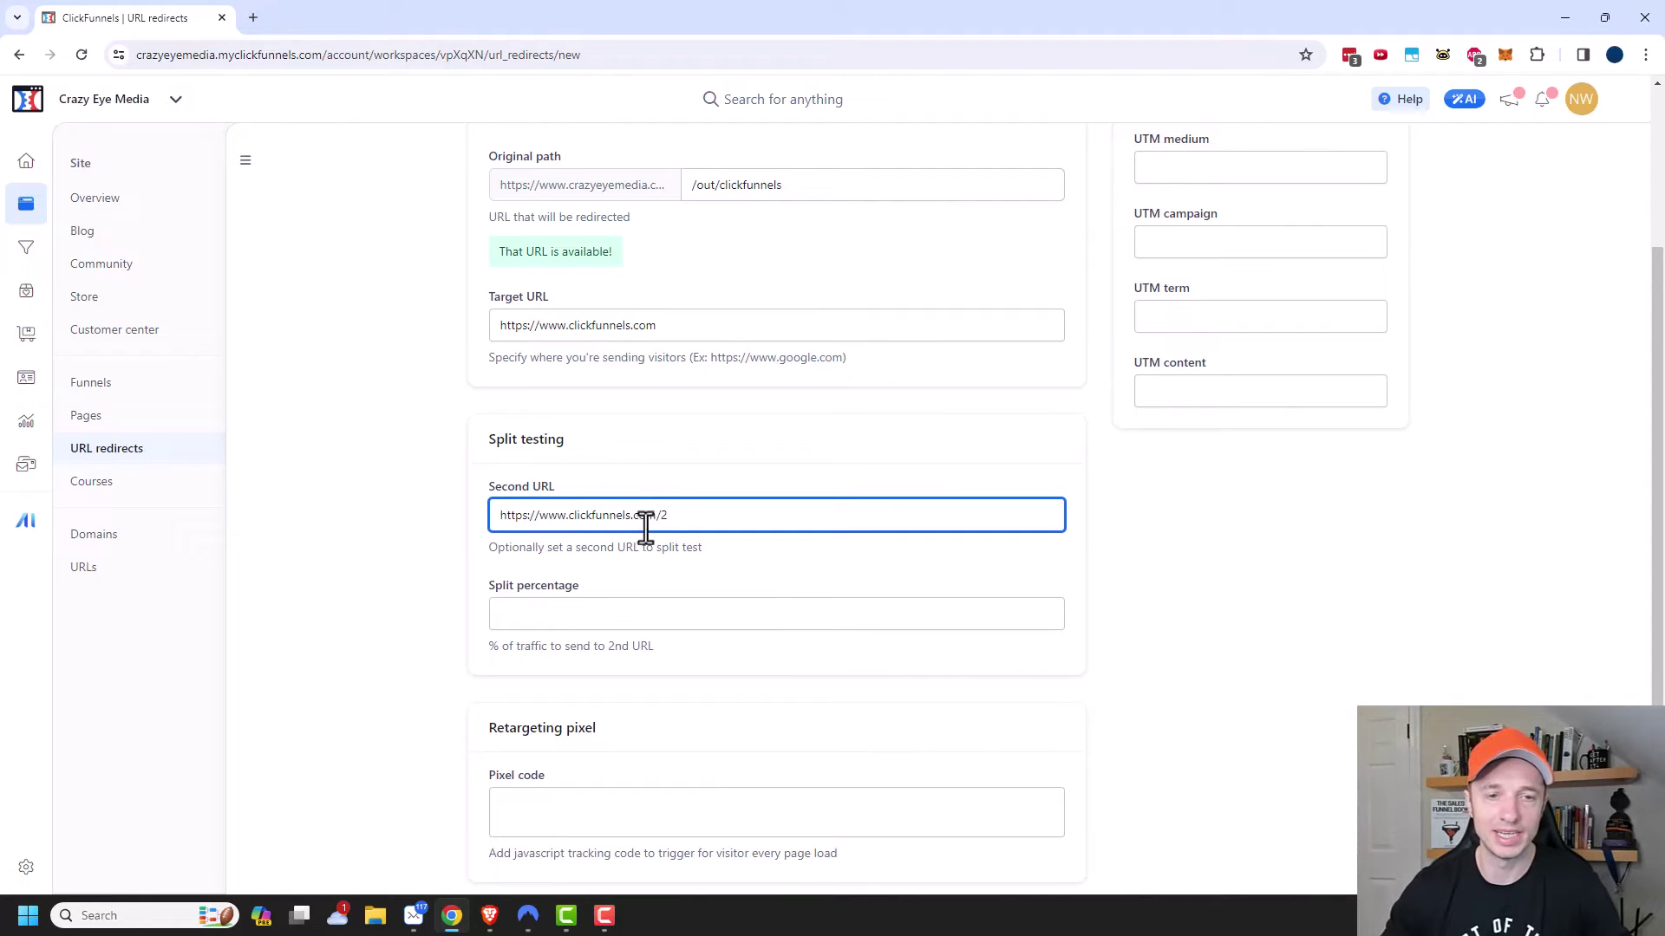
Set the split percentage to 20.
{"action": "scroll", "coordinate": [659, 516], "scroll_direction": "down", "scroll_amount": 3}
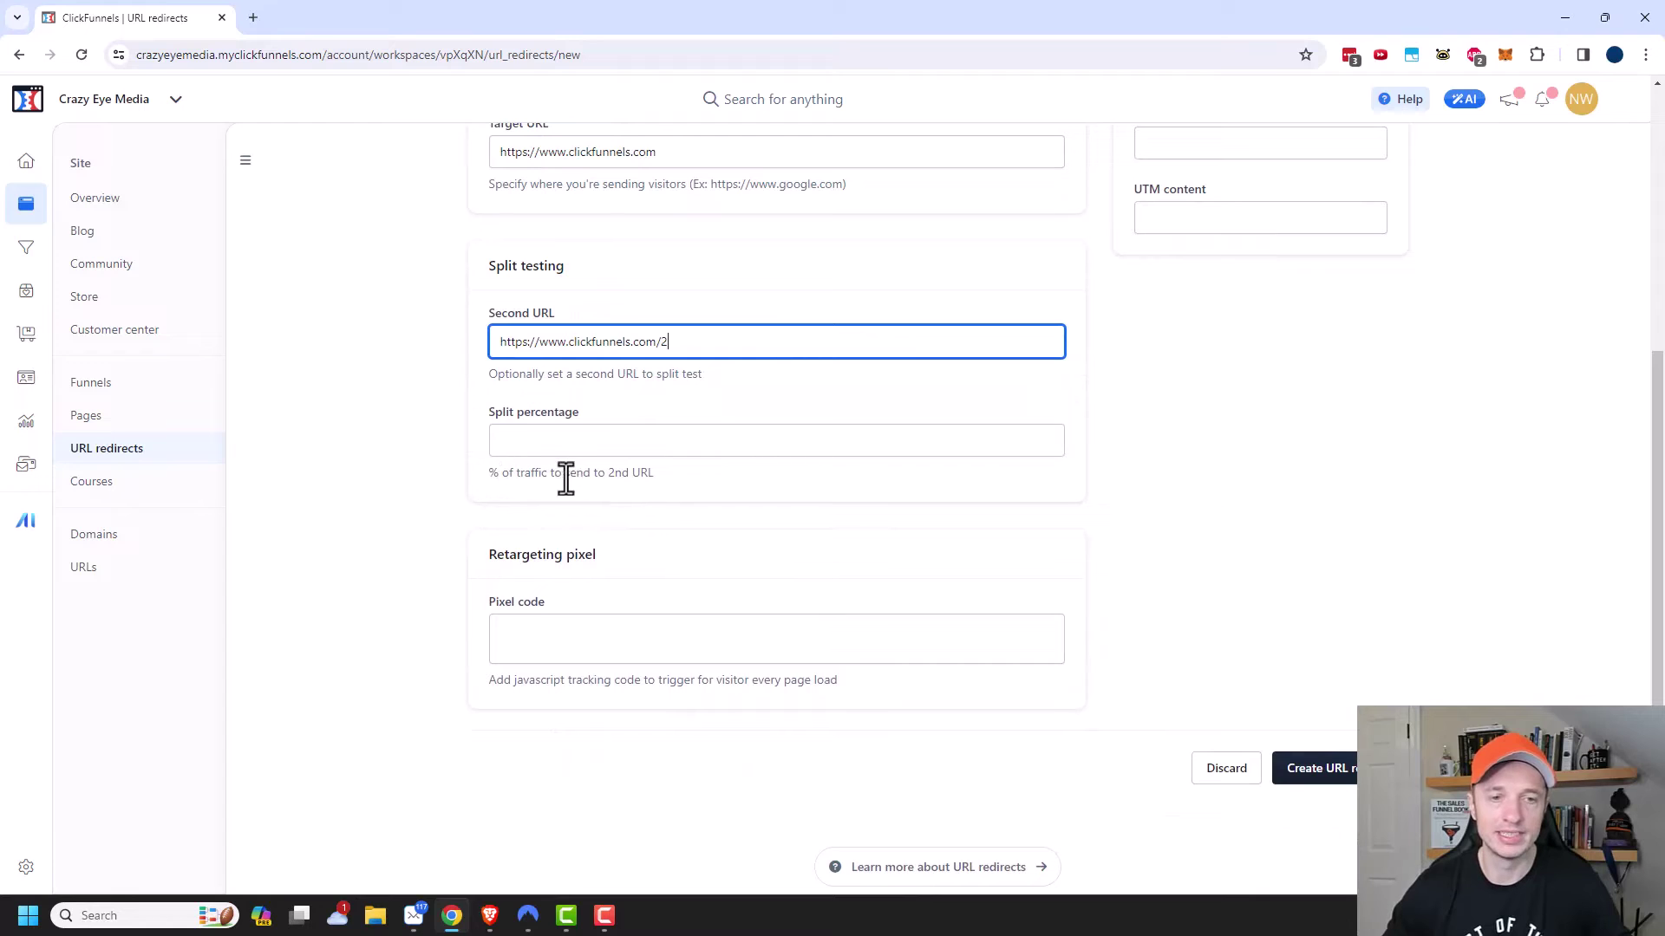
{"action": "left_click", "coordinate": [650, 441]}
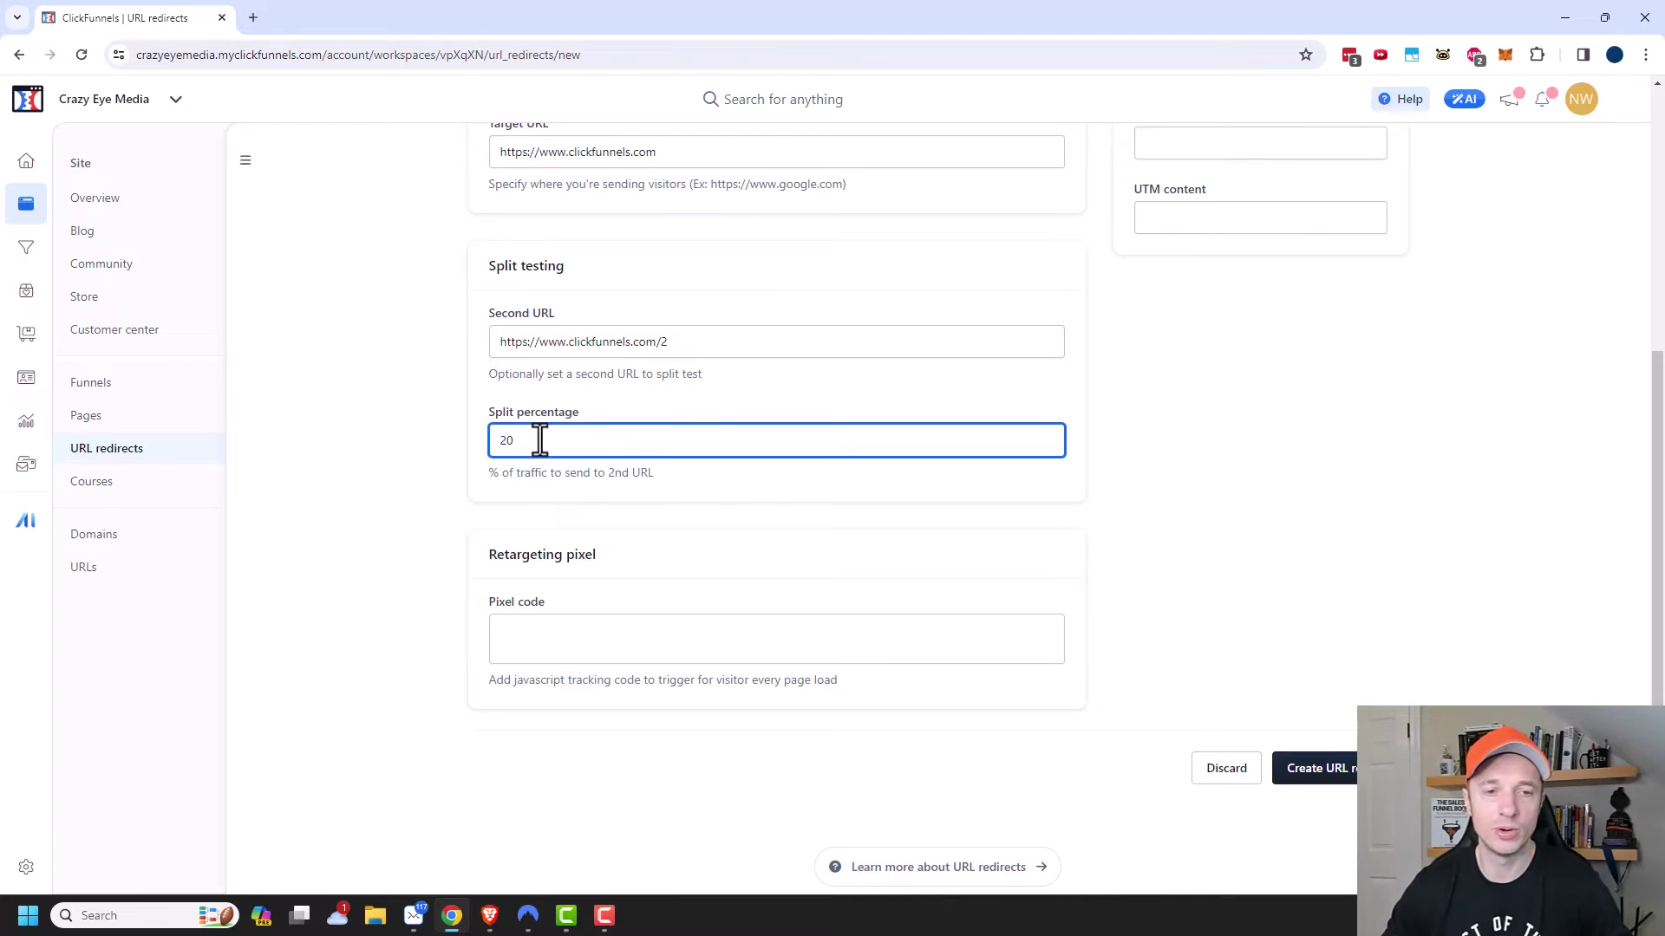
{"action": "scroll", "coordinate": [541, 433], "scroll_direction": "down", "scroll_amount": 1}
{"action": "left_click", "coordinate": [530, 570]}
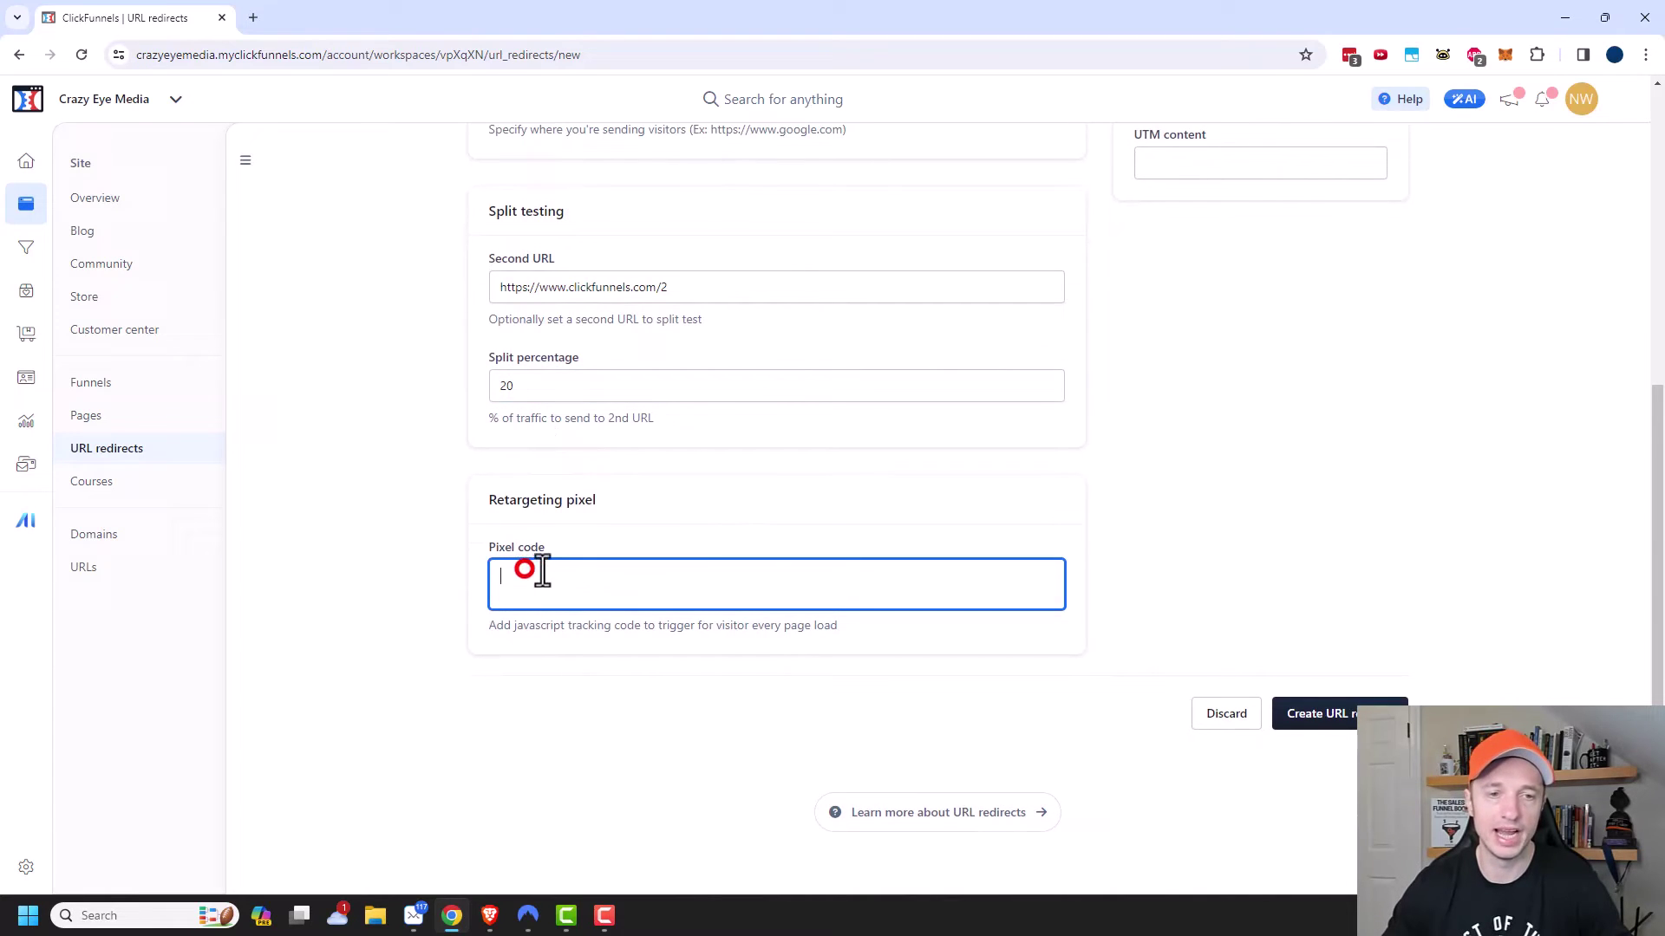
{"action": "scroll", "coordinate": [659, 546], "scroll_direction": "up", "scroll_amount": 1}
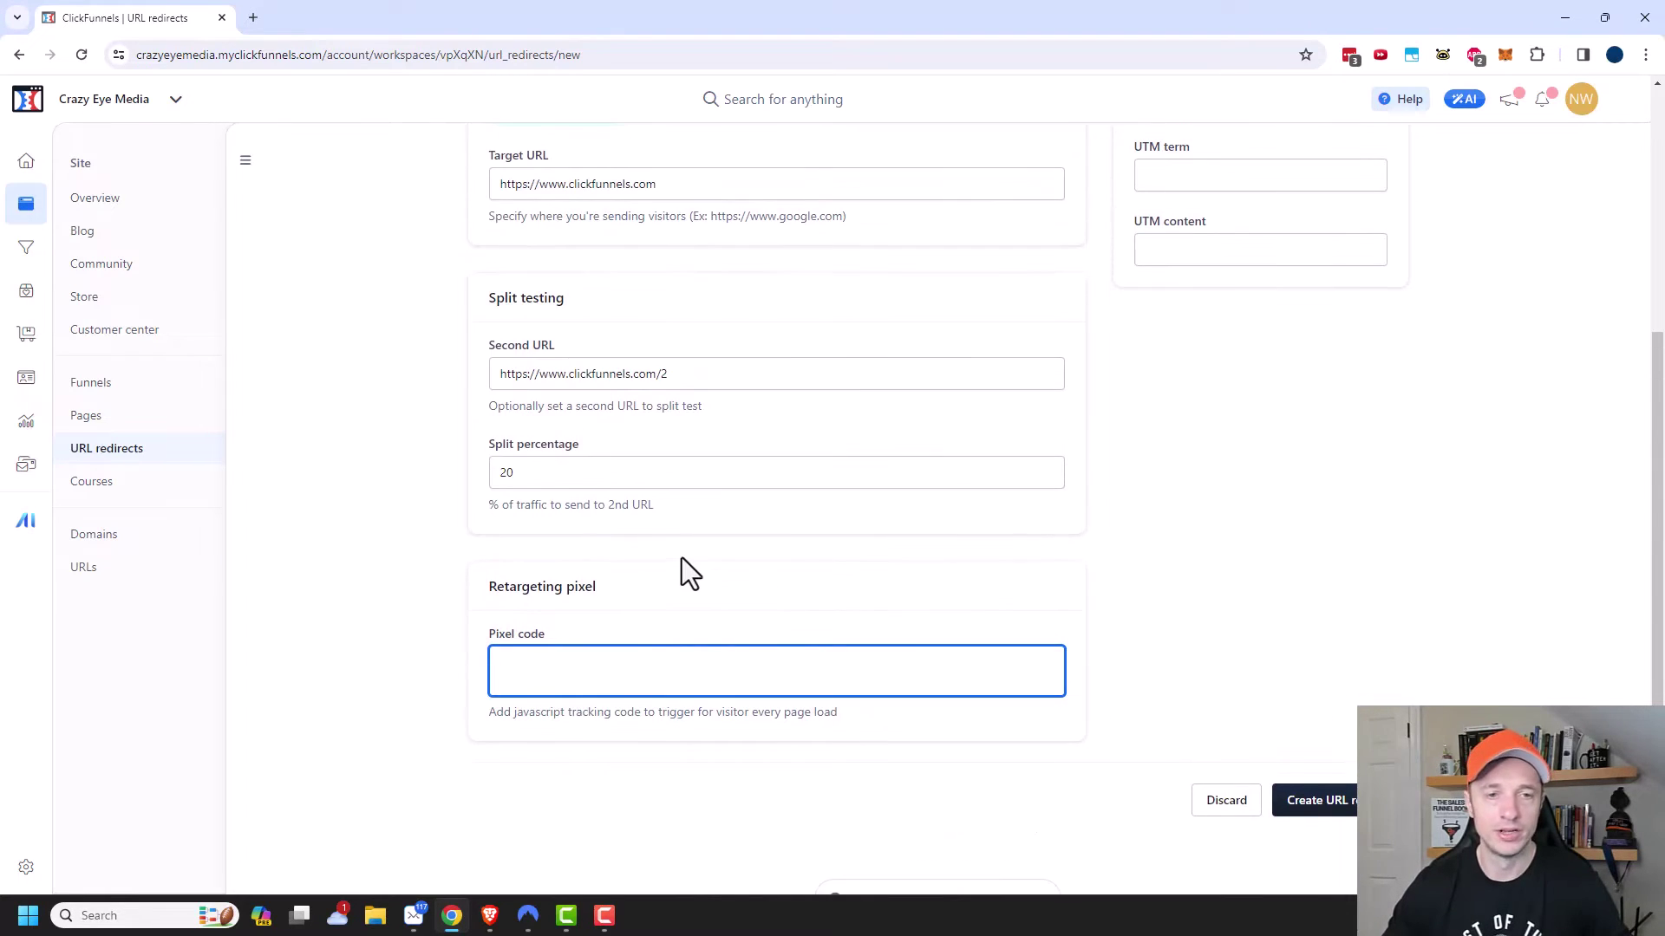
{"action": "scroll", "coordinate": [681, 563], "scroll_direction": "up", "scroll_amount": 4}
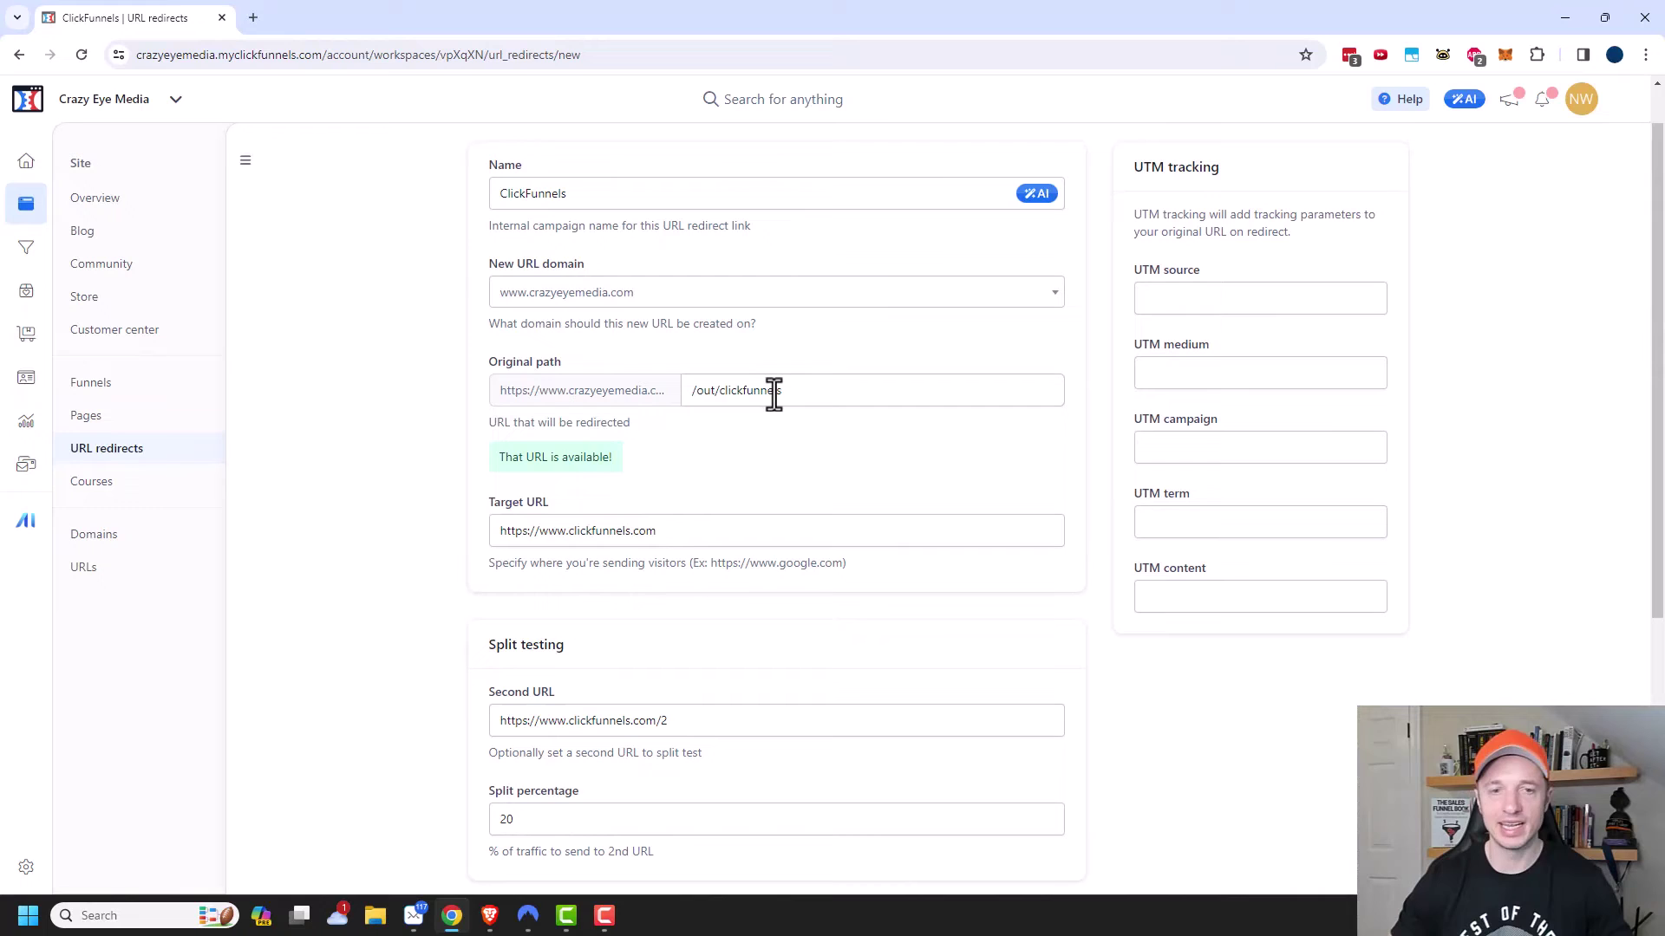
{"action": "scroll", "coordinate": [772, 494], "scroll_direction": "down", "scroll_amount": 4}
{"action": "left_click", "coordinate": [674, 673]}
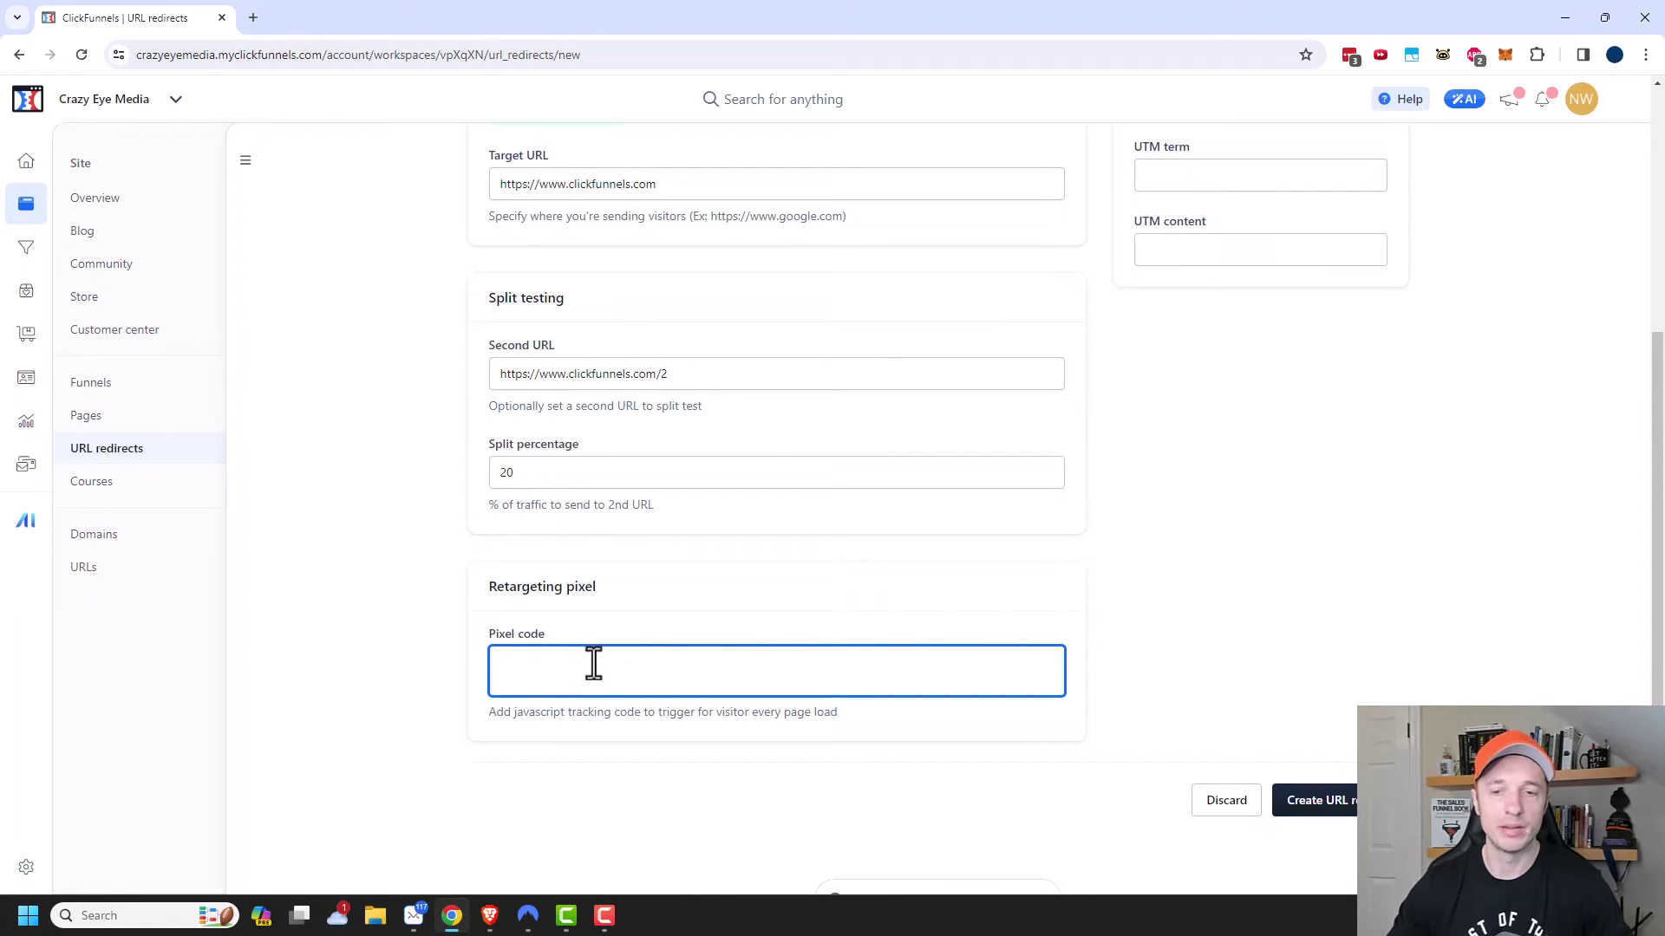
{"action": "scroll", "coordinate": [903, 673], "scroll_direction": "up", "scroll_amount": 1}
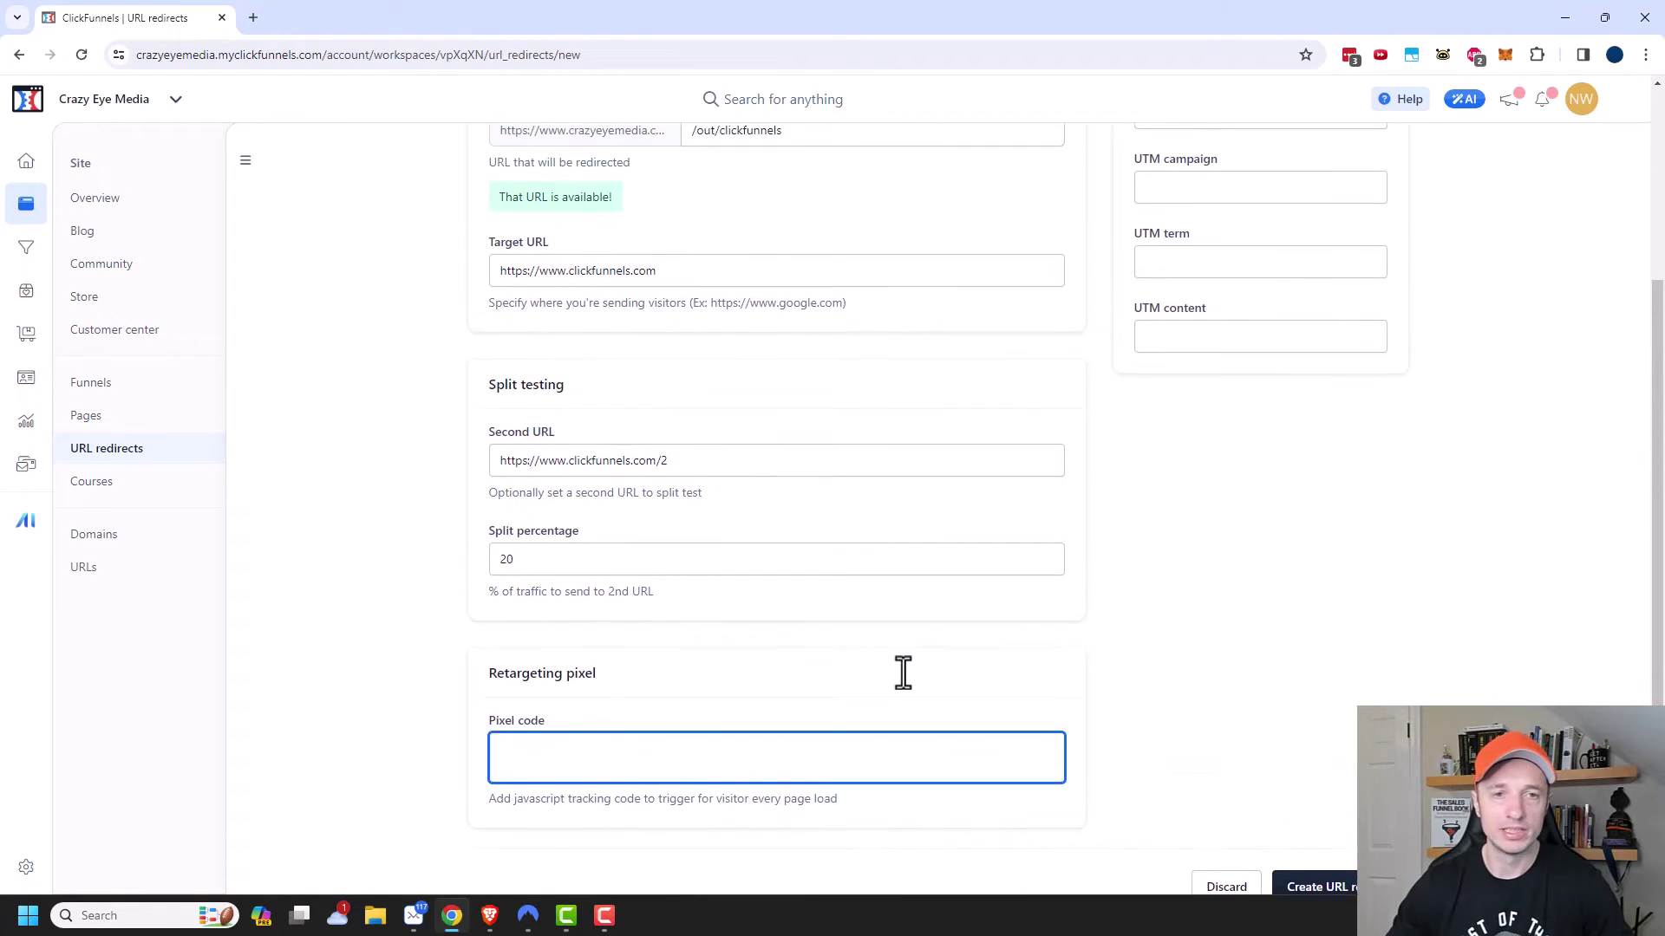
{"action": "scroll", "coordinate": [903, 673], "scroll_direction": "up", "scroll_amount": 2}
{"action": "scroll", "coordinate": [907, 673], "scroll_direction": "down", "scroll_amount": 5}
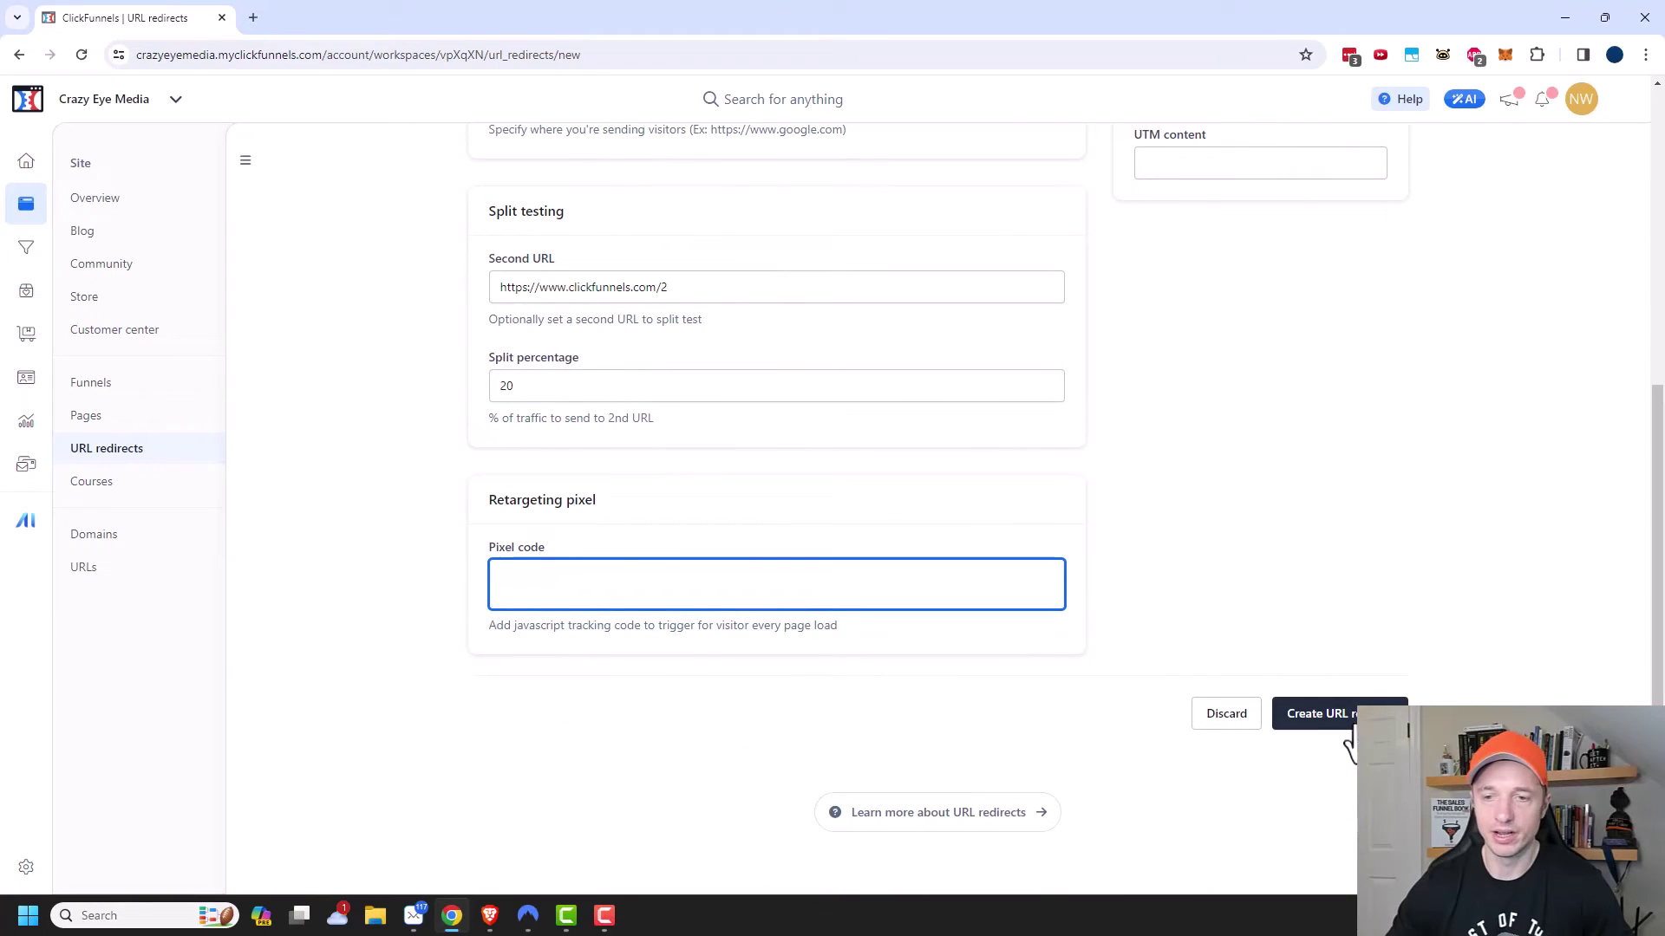
Create the ClickFunnels redirect, reopen it from its gear icon, and save it with Update.
{"action": "left_click", "coordinate": [1350, 728]}
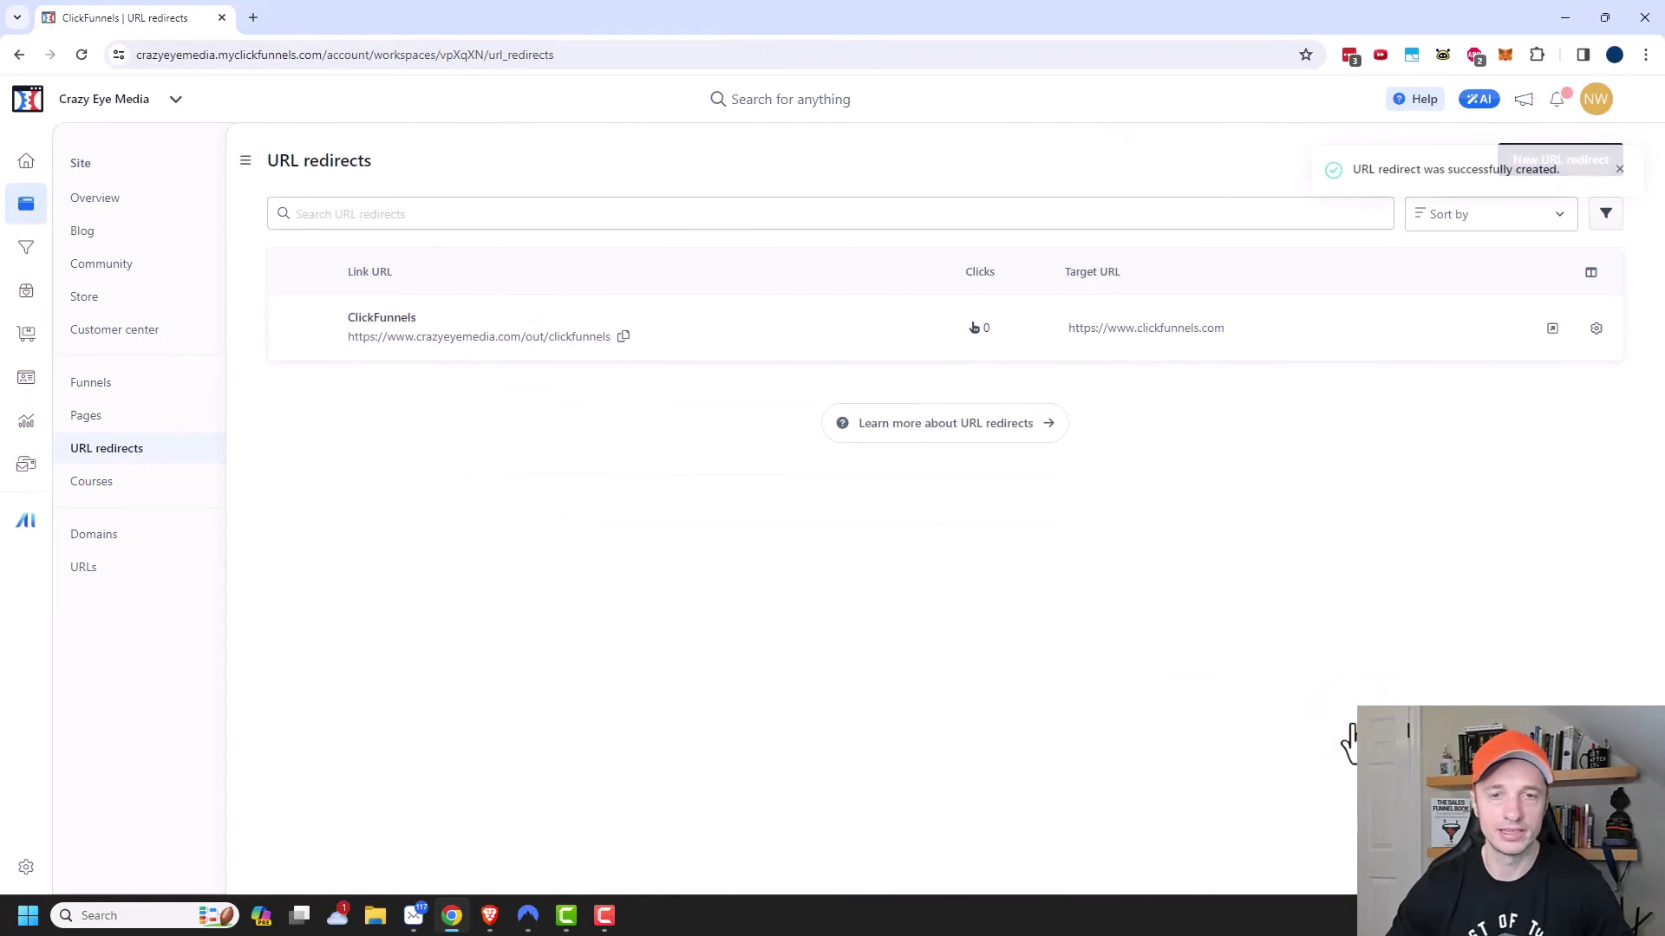
{"action": "left_click", "coordinate": [1597, 337]}
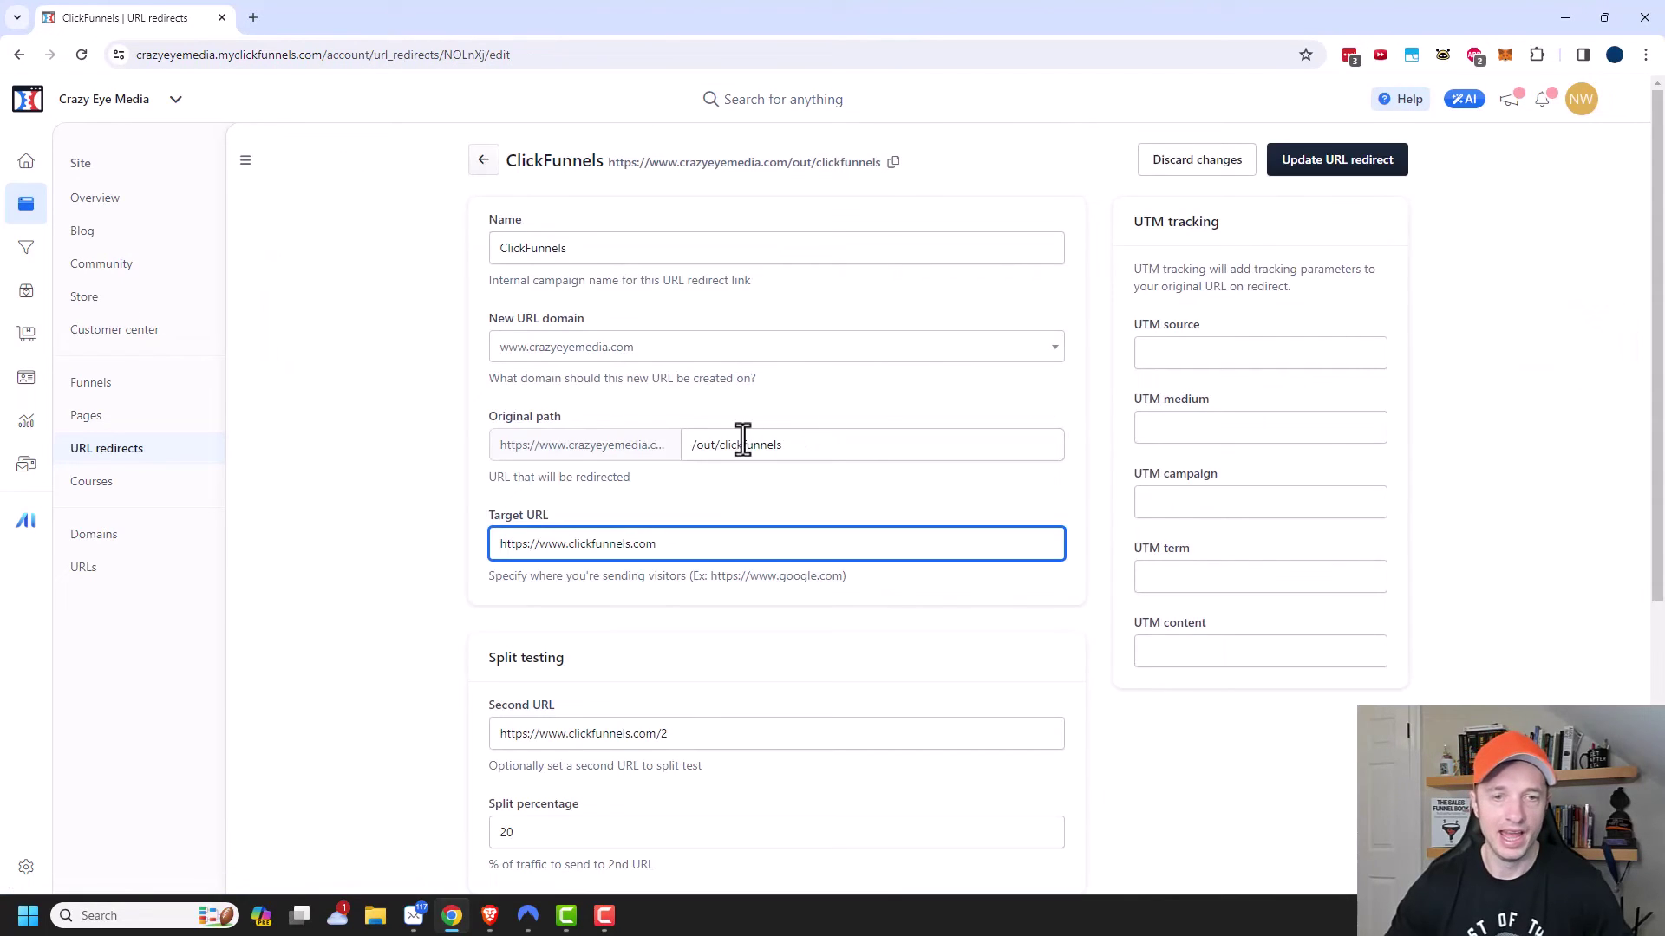
{"action": "scroll", "coordinate": [743, 438], "scroll_direction": "down", "scroll_amount": 2}
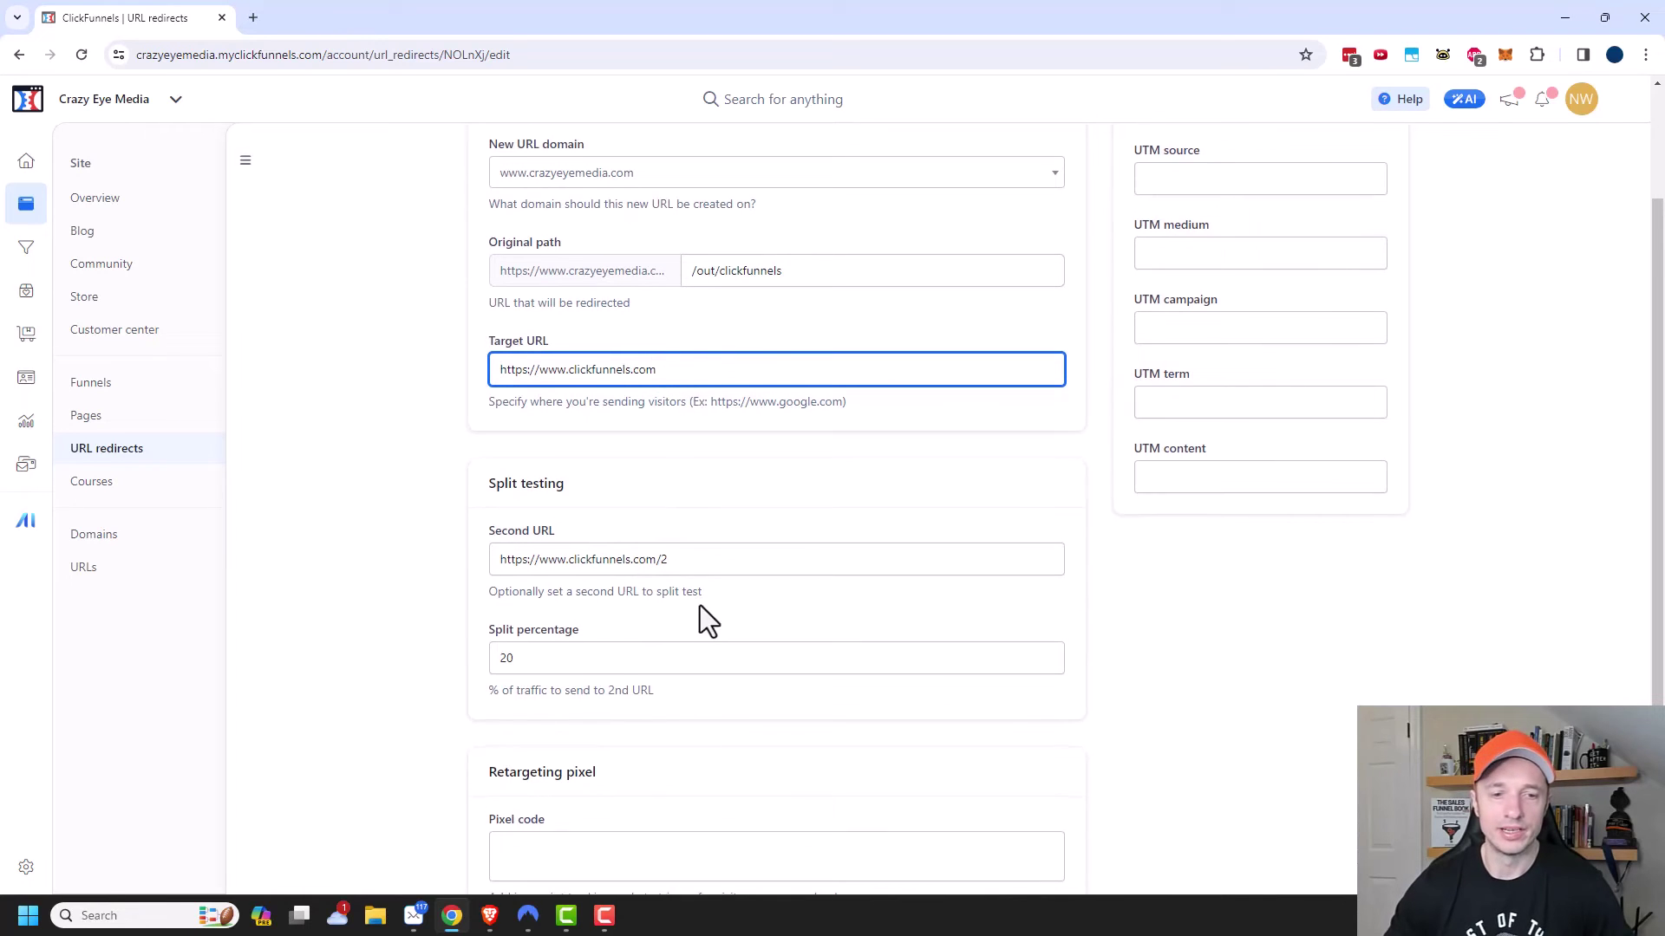
{"action": "scroll", "coordinate": [700, 606], "scroll_direction": "down", "scroll_amount": 1}
{"action": "scroll", "coordinate": [587, 774], "scroll_direction": "up", "scroll_amount": 3}
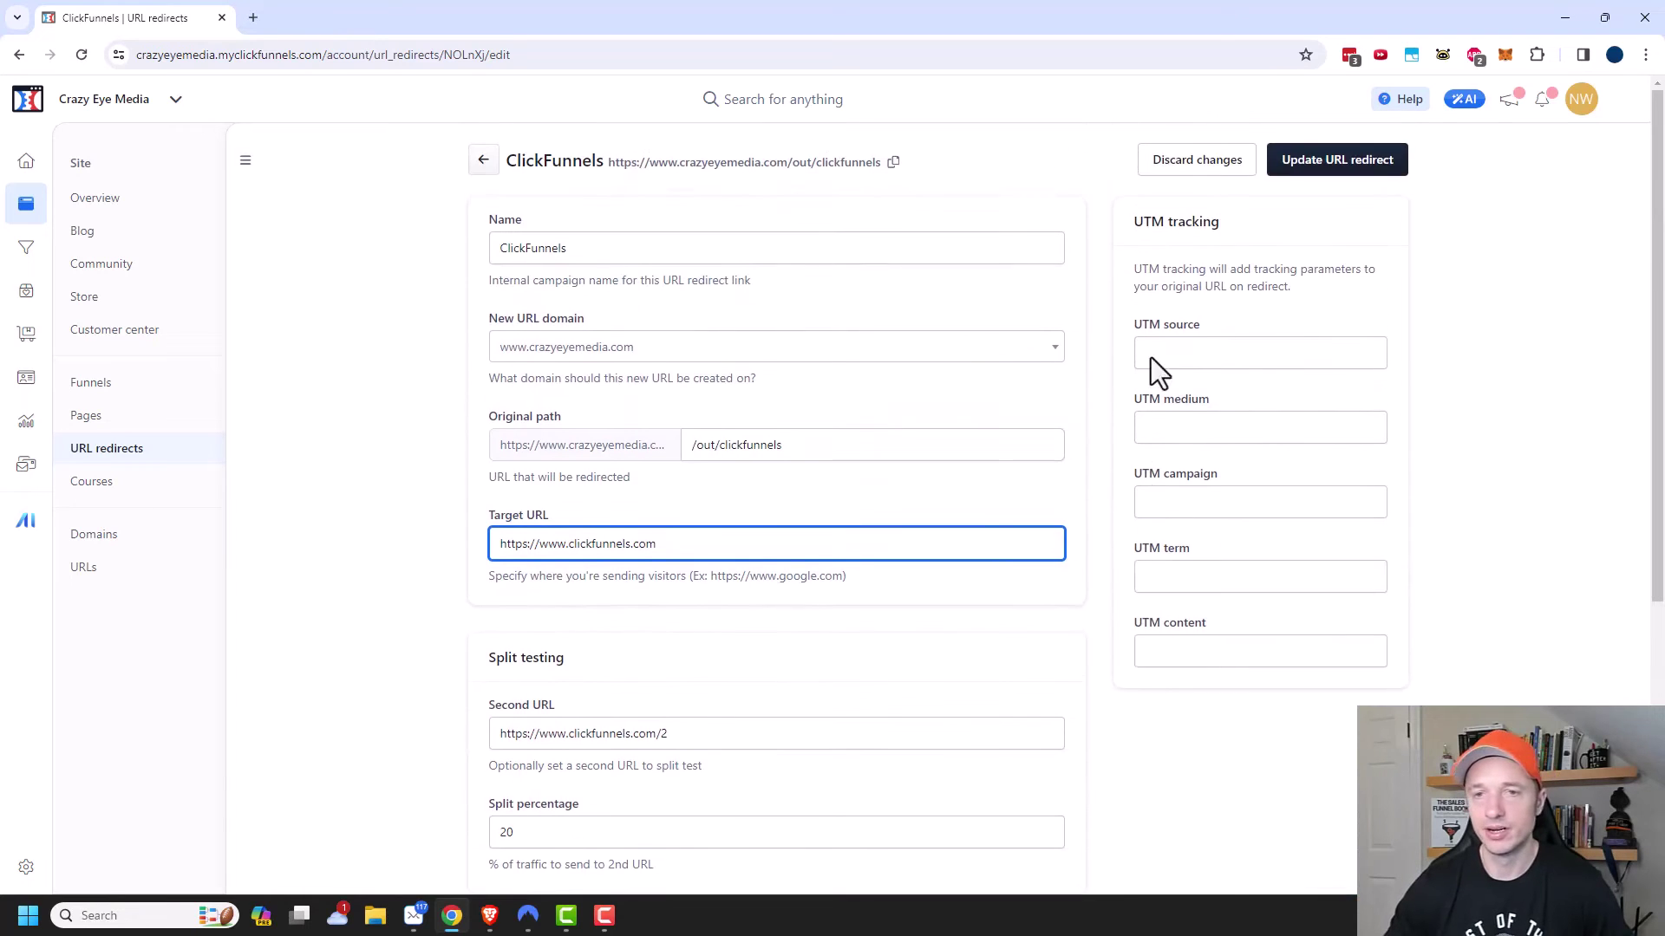
{"action": "left_click", "coordinate": [1339, 165]}
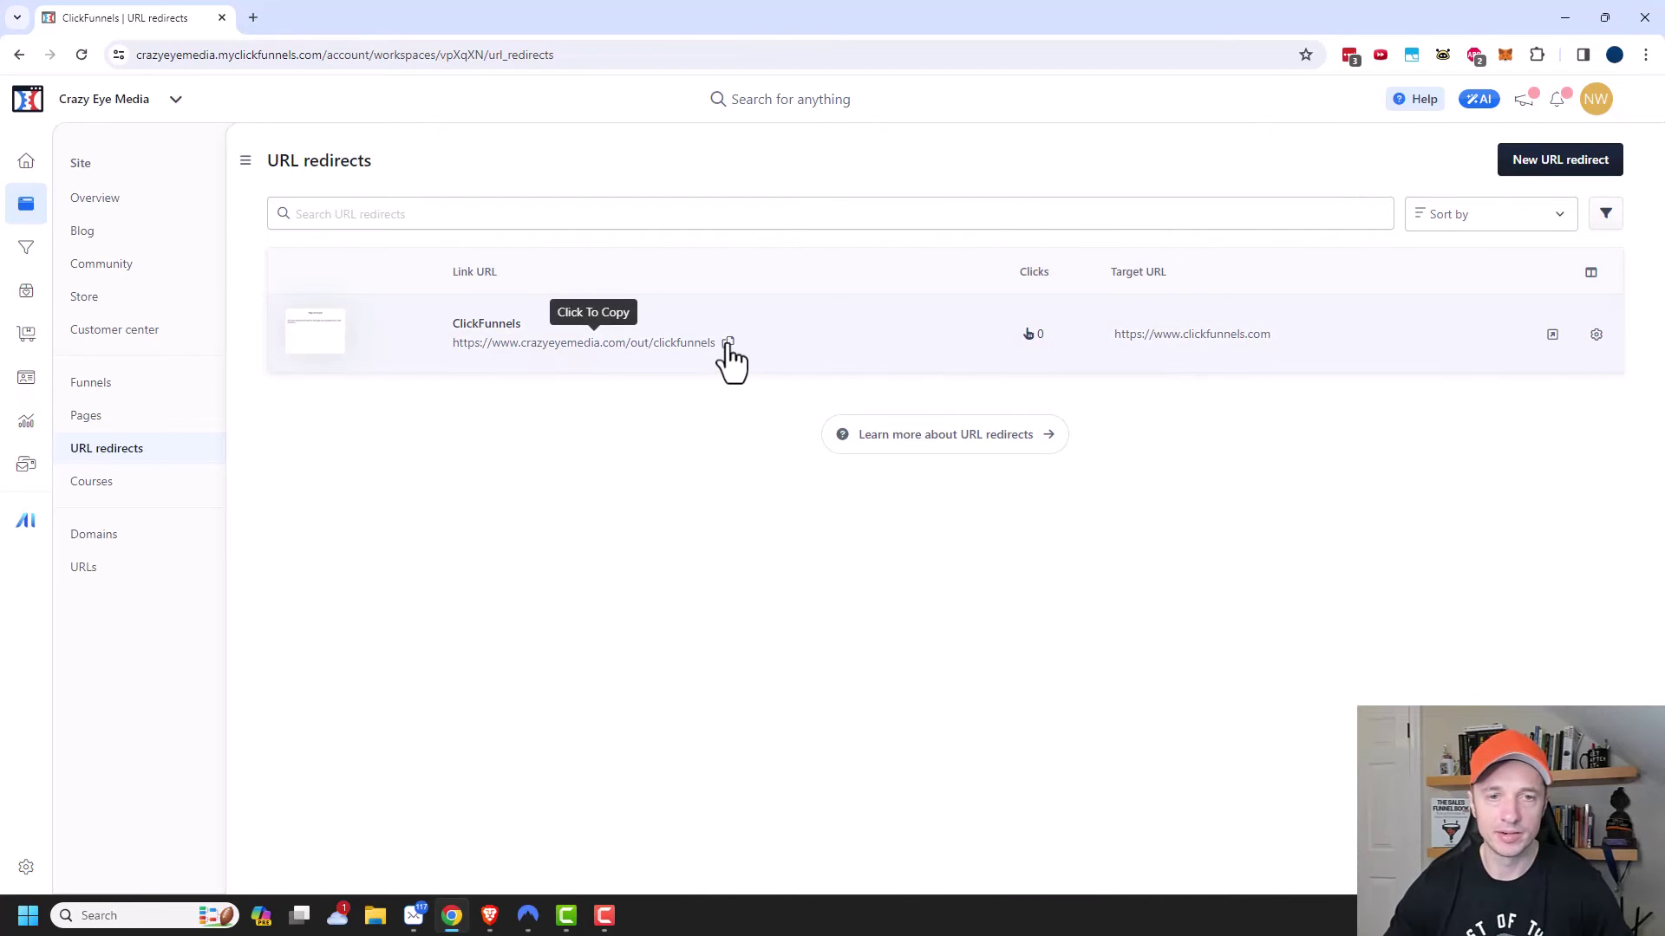
Copy the redirect link and load it in a new Chrome incognito window.
{"action": "left_click", "coordinate": [729, 343]}
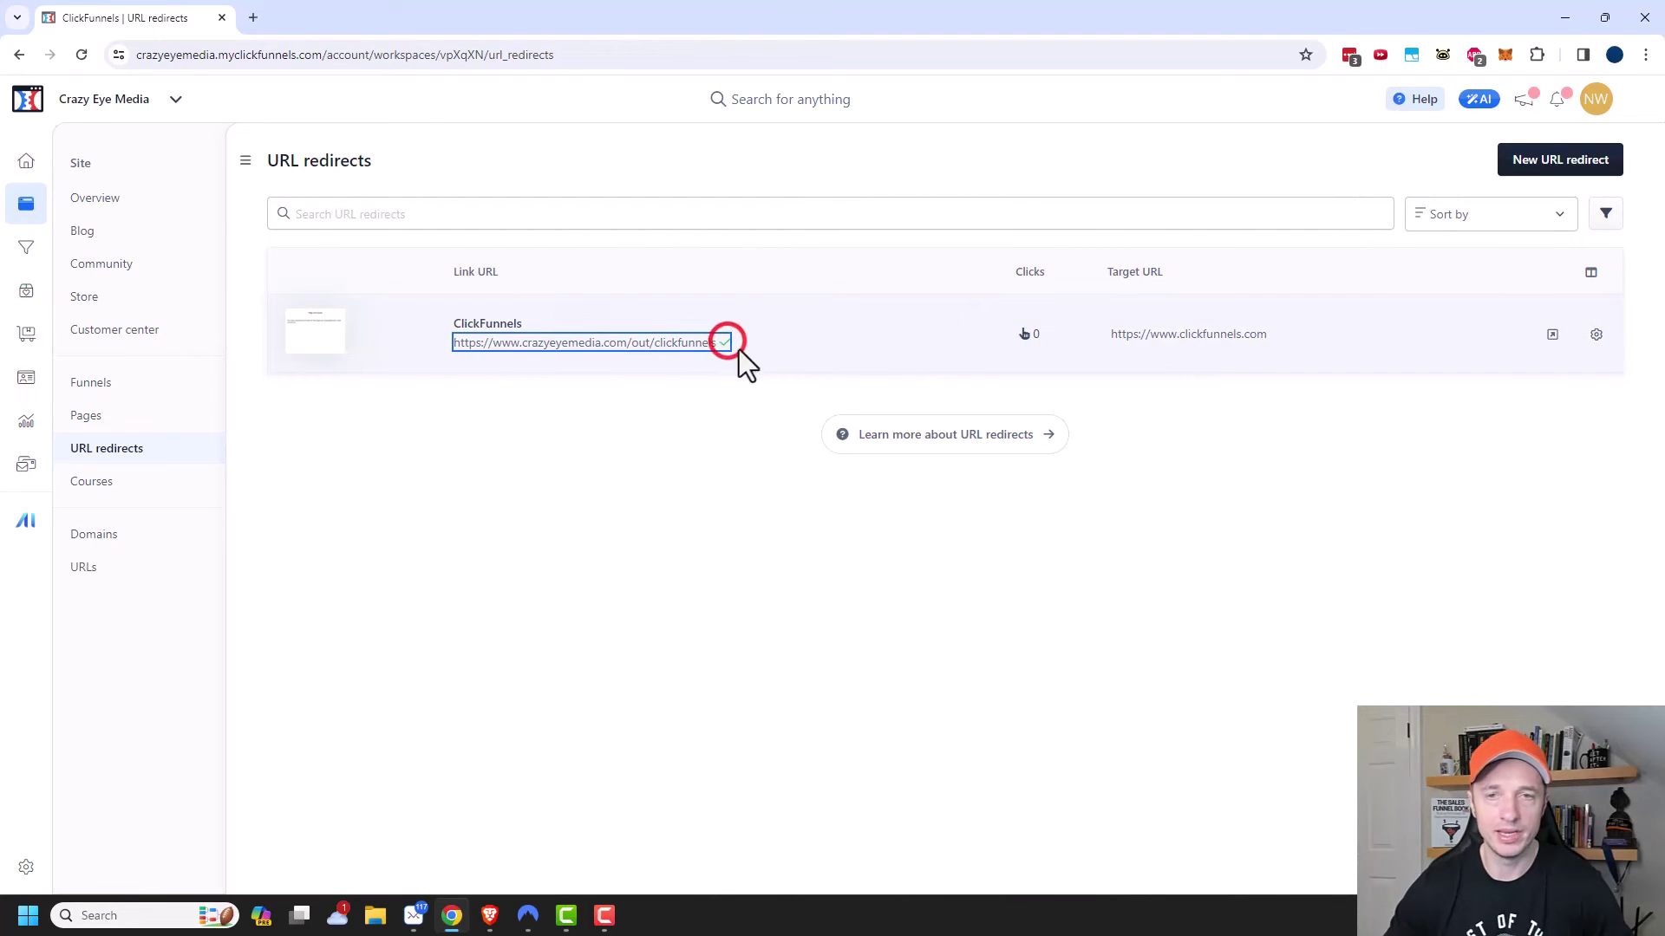
{"action": "left_click", "coordinate": [1645, 55]}
{"action": "left_click", "coordinate": [1498, 142]}
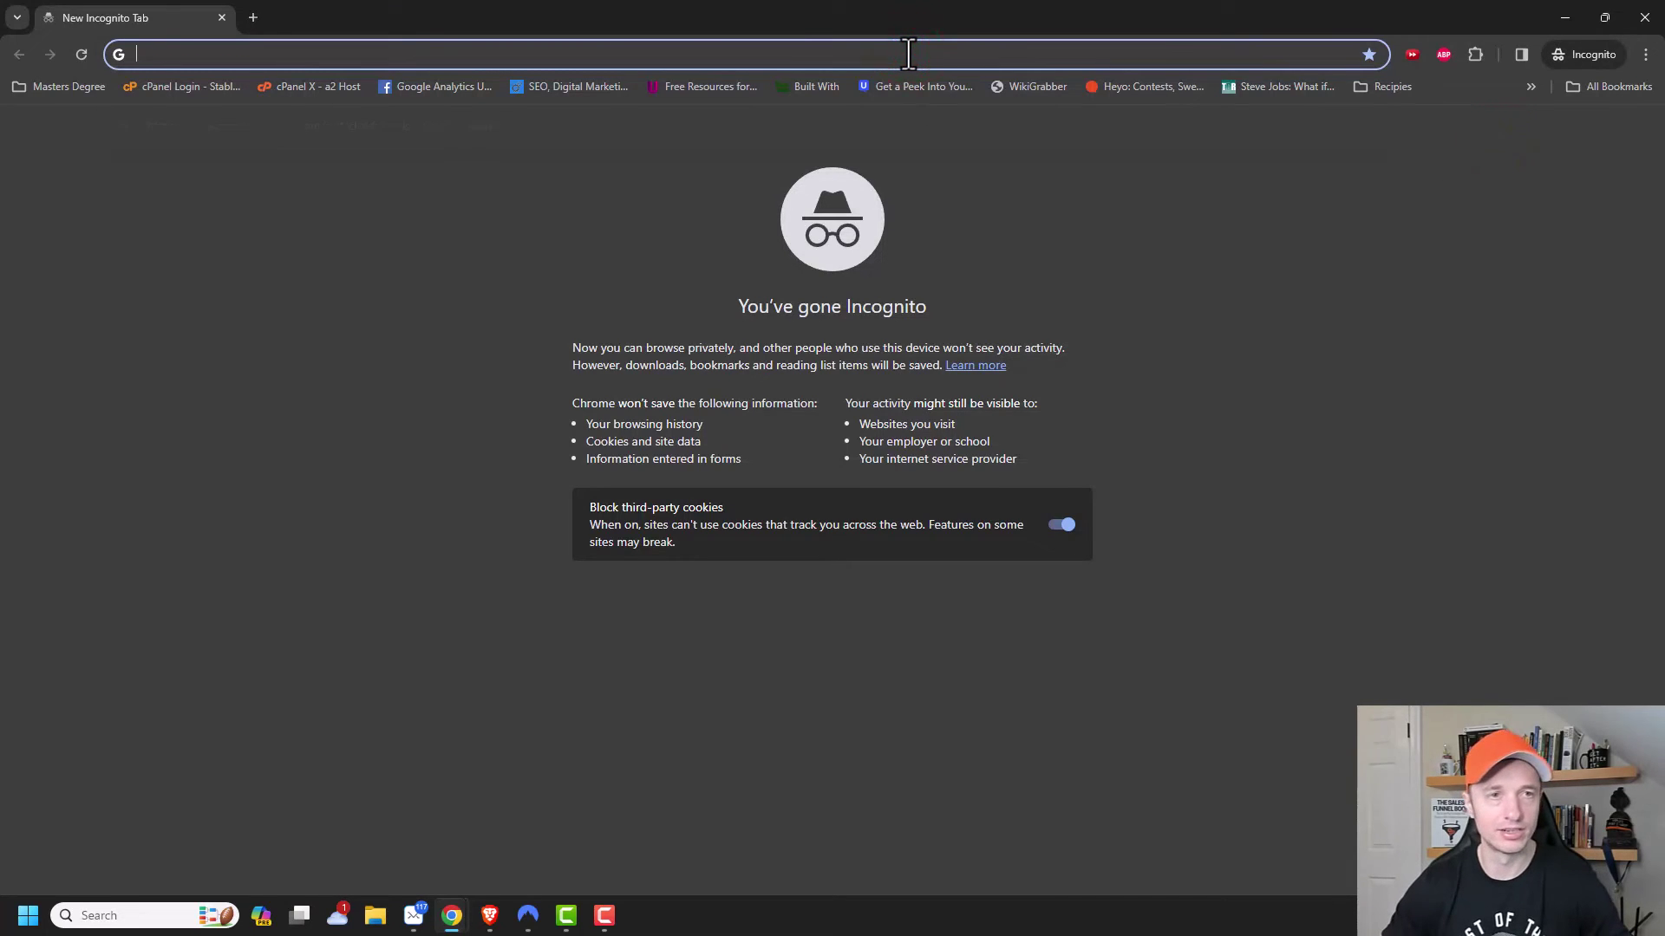
{"action": "key", "text": "ctrl+v"}
{"action": "key", "text": "Return"}
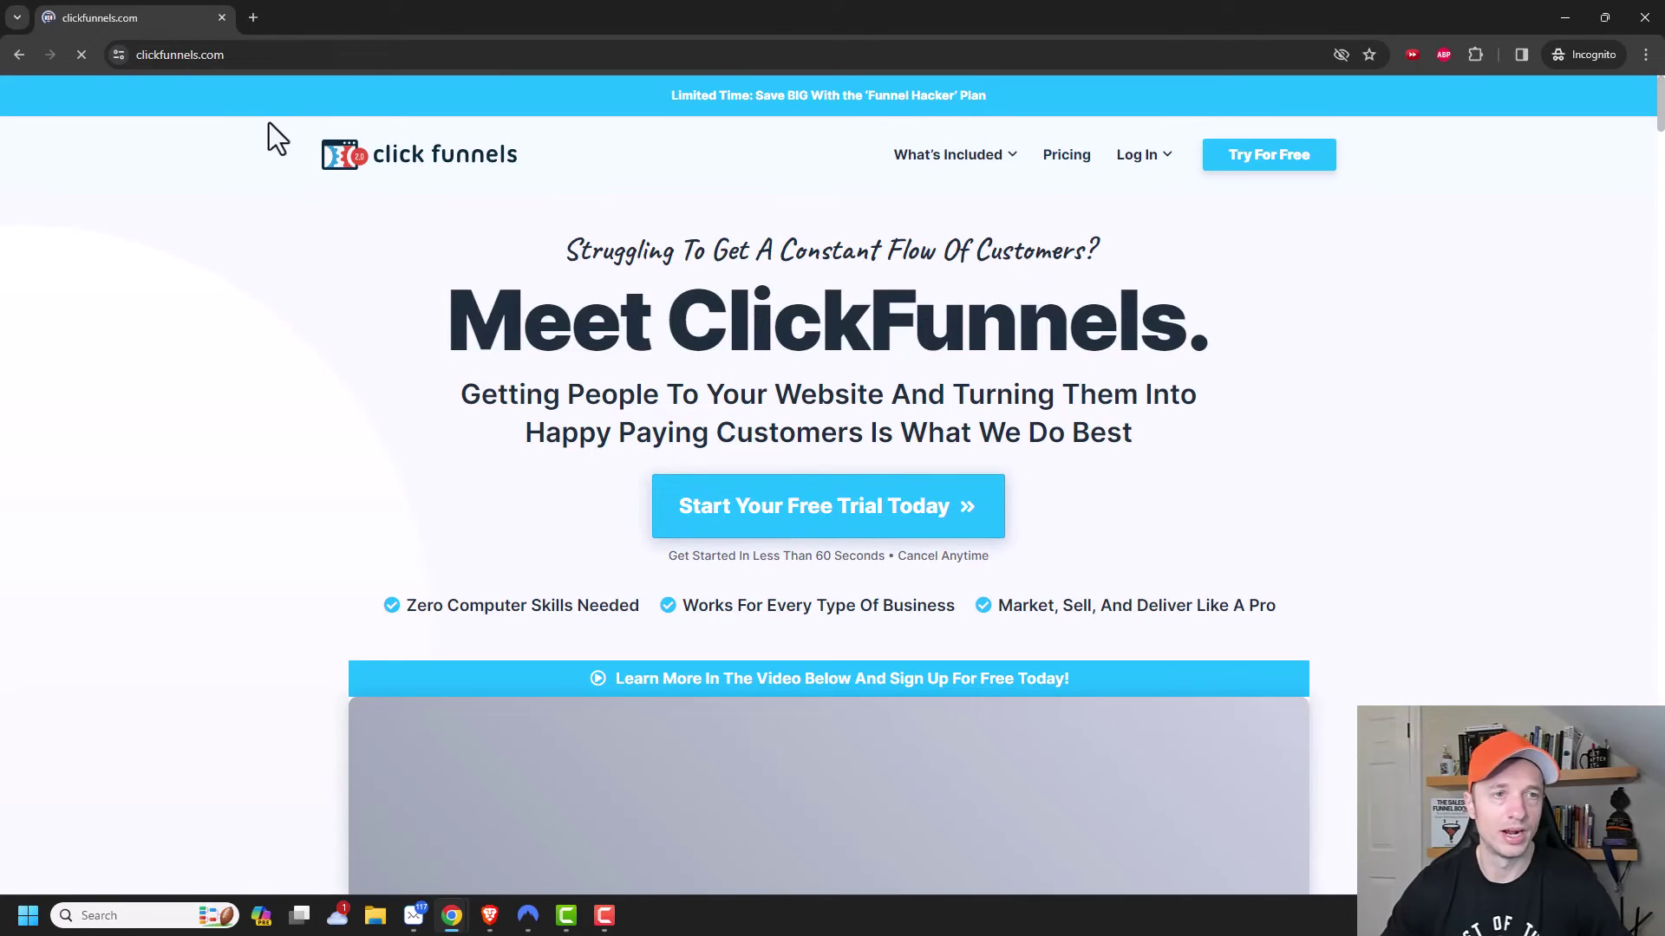
Check the page landed on clickfunnels.com, then start clearing the incognito browsing data.
{"action": "scroll", "coordinate": [922, 500], "scroll_direction": "down", "scroll_amount": 1}
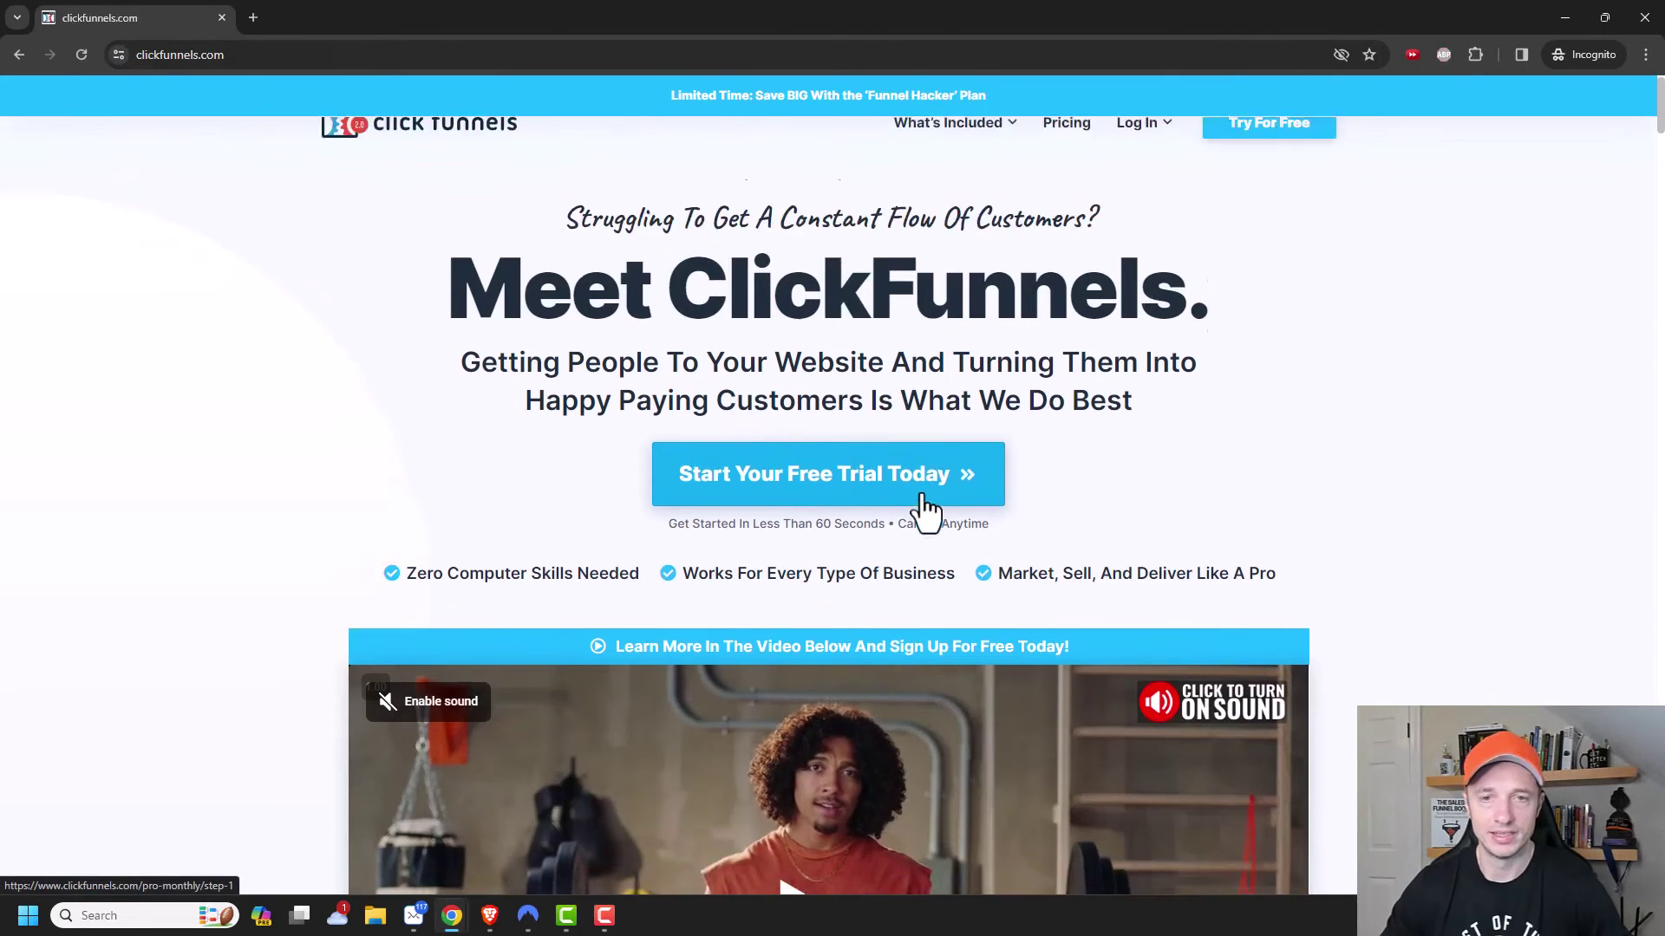
{"action": "scroll", "coordinate": [921, 500], "scroll_direction": "down", "scroll_amount": 2}
{"action": "scroll", "coordinate": [1152, 372], "scroll_direction": "up", "scroll_amount": 2}
{"action": "scroll", "coordinate": [664, 347], "scroll_direction": "down", "scroll_amount": 2}
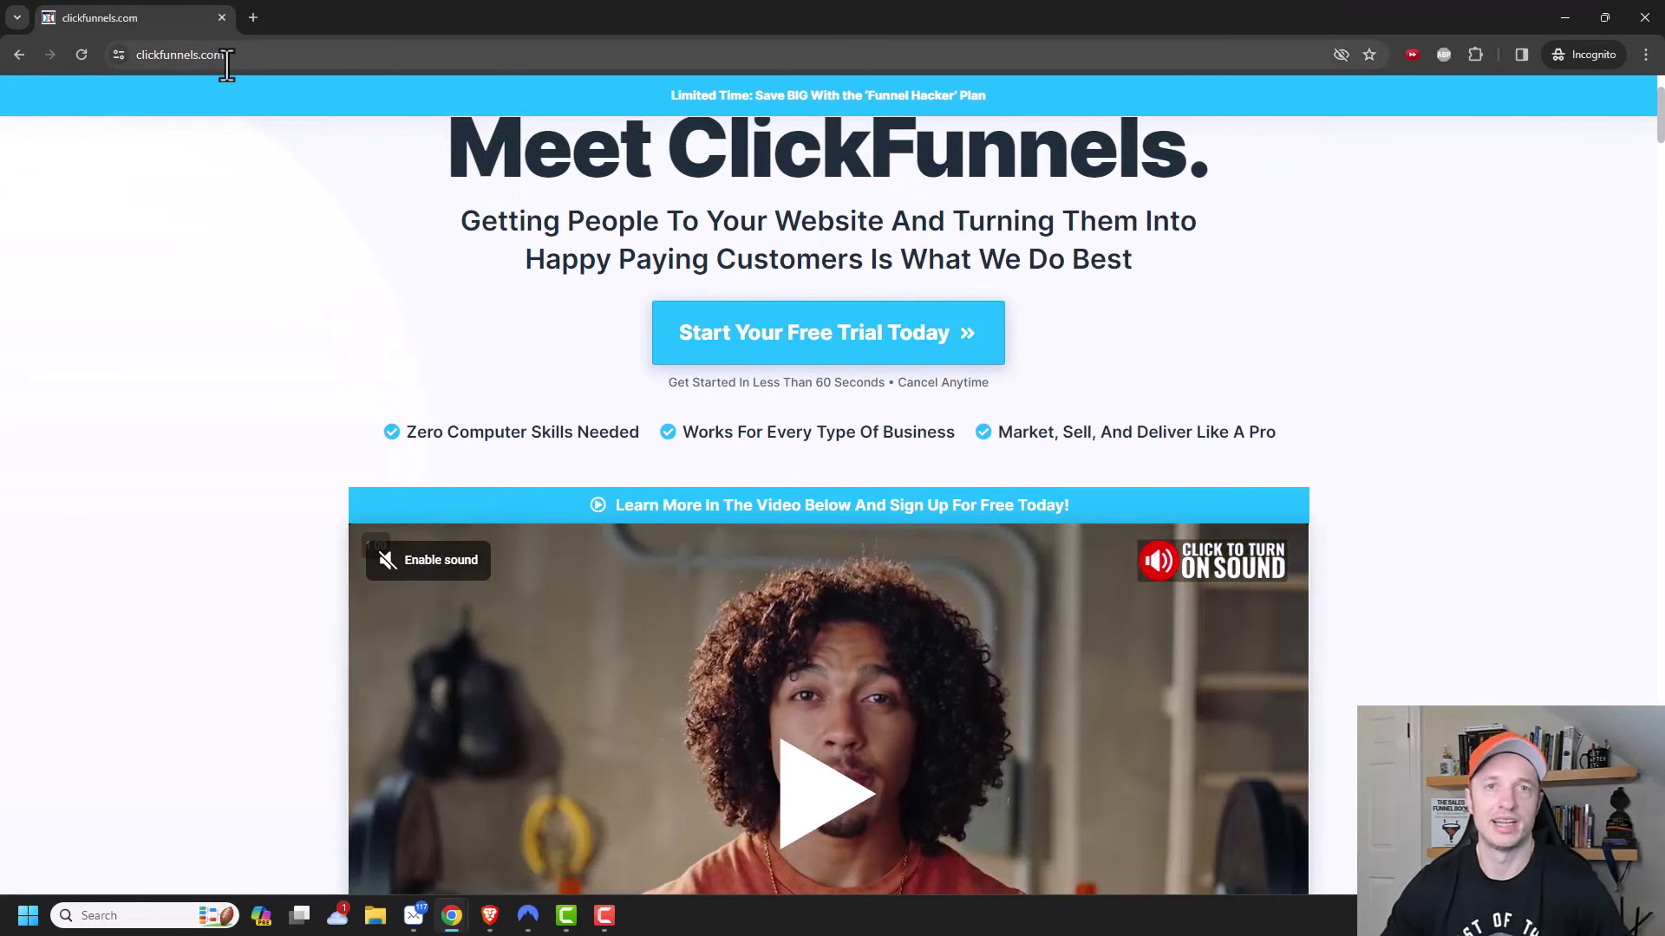
{"action": "left_click", "coordinate": [1645, 54]}
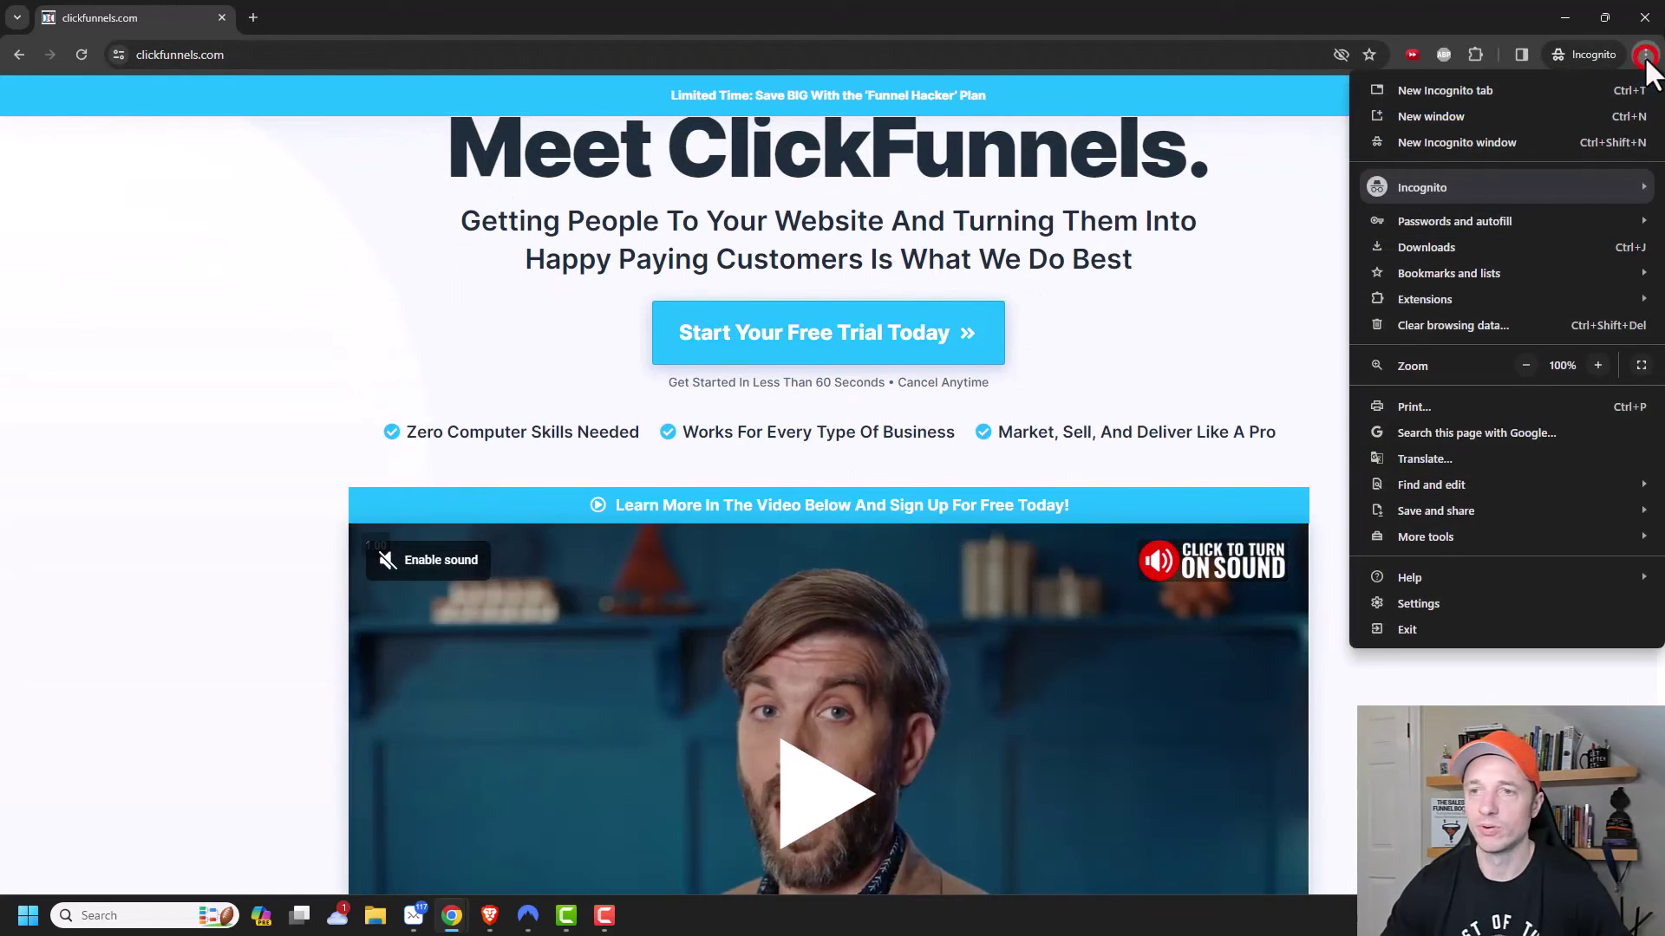
{"action": "left_click", "coordinate": [1479, 327]}
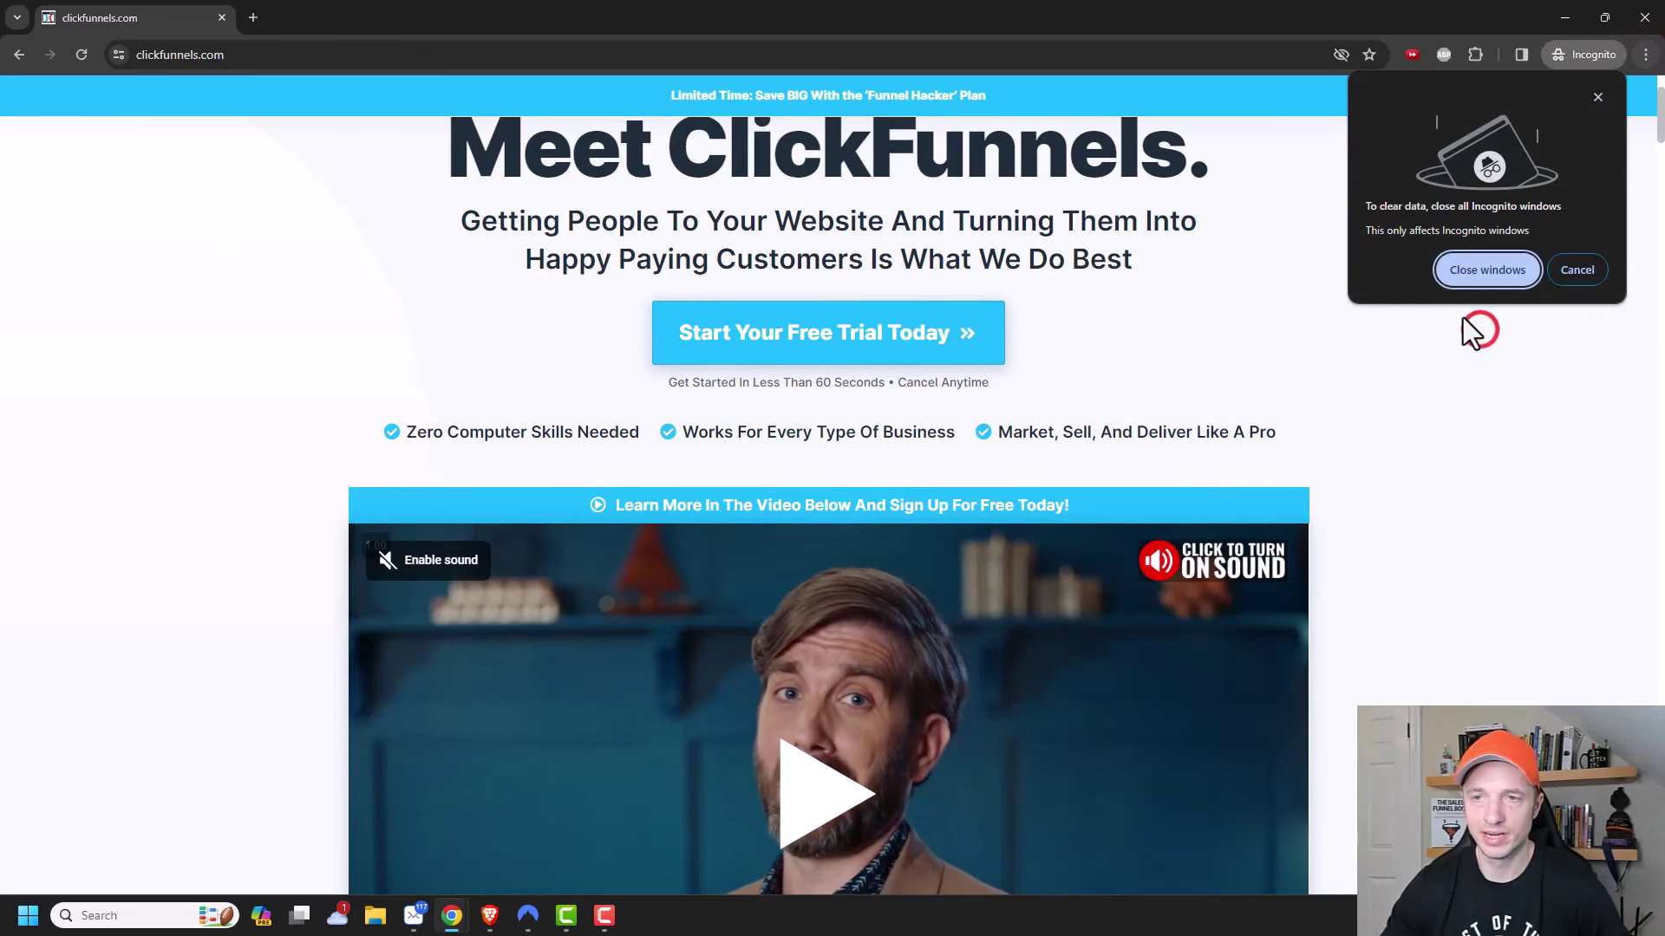
Reload the redirect link in a fresh incognito window, reaching clickfunnels.com/2, then close it.
{"action": "left_click", "coordinate": [1489, 272]}
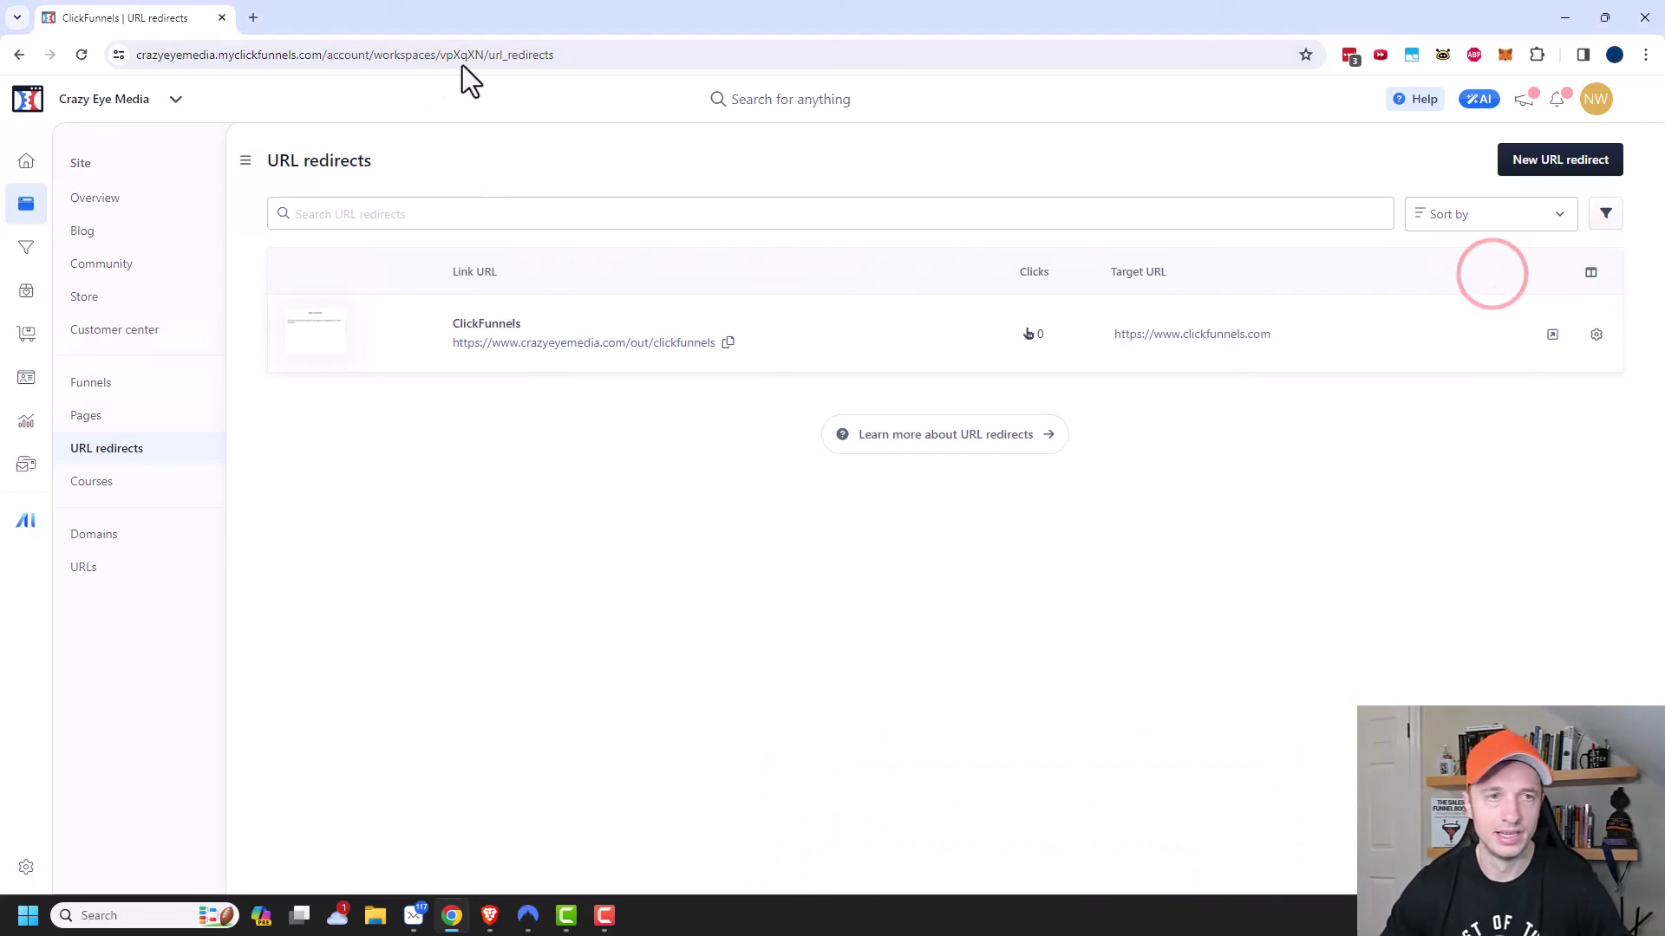
{"action": "left_click", "coordinate": [1645, 56]}
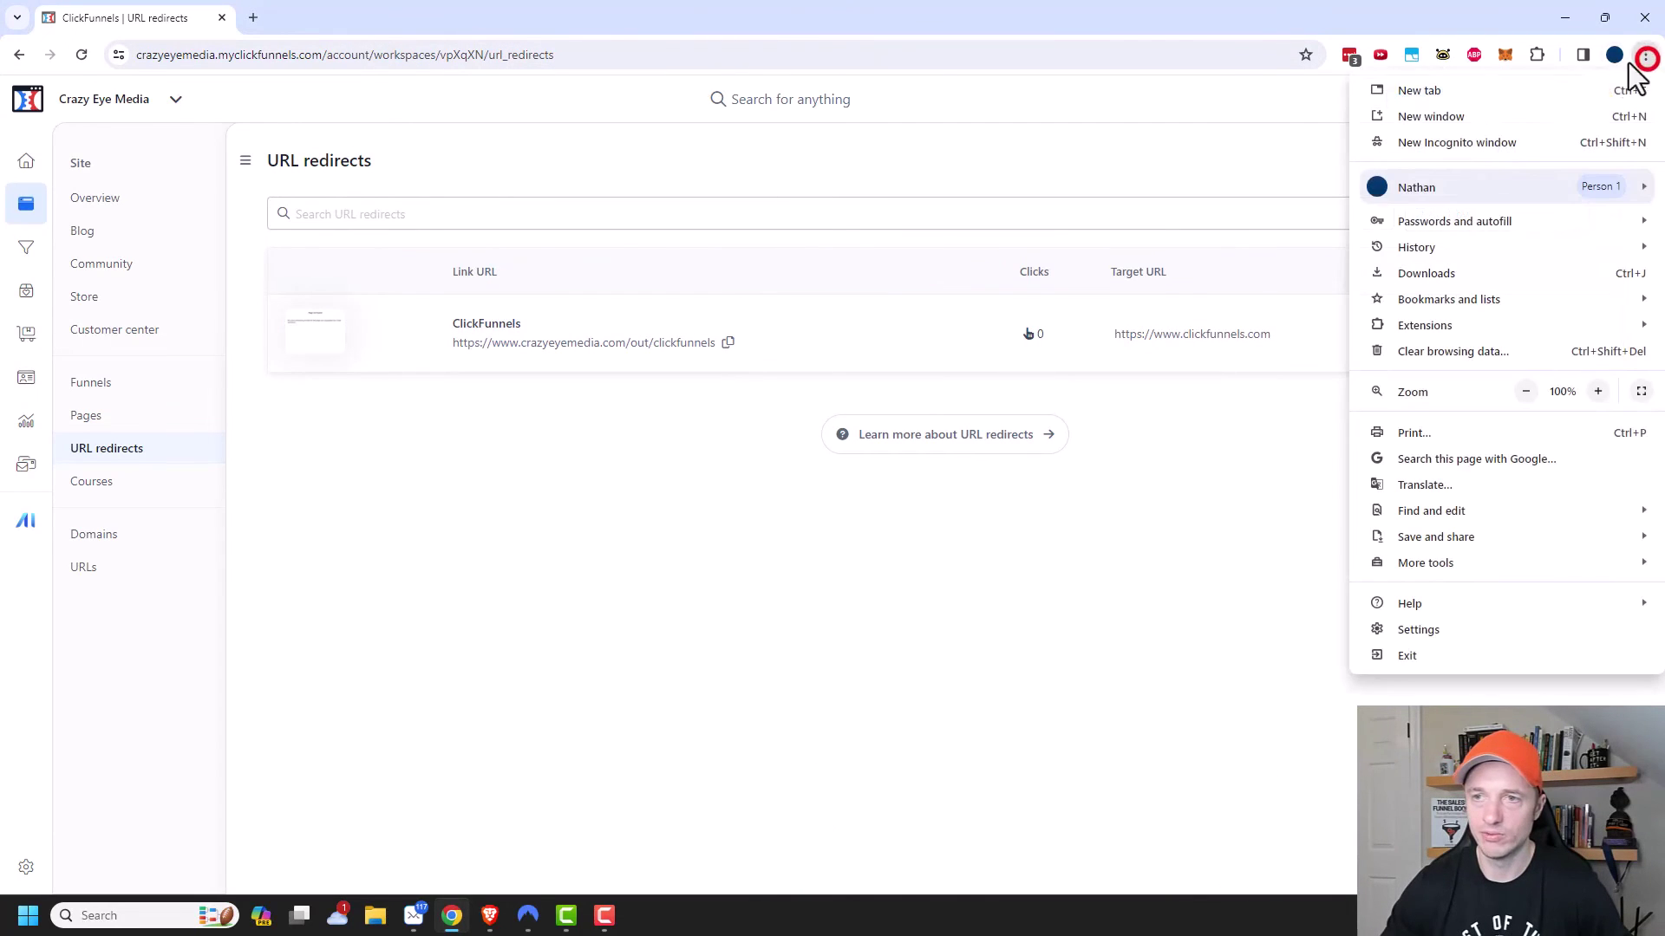
{"action": "left_click", "coordinate": [1492, 144]}
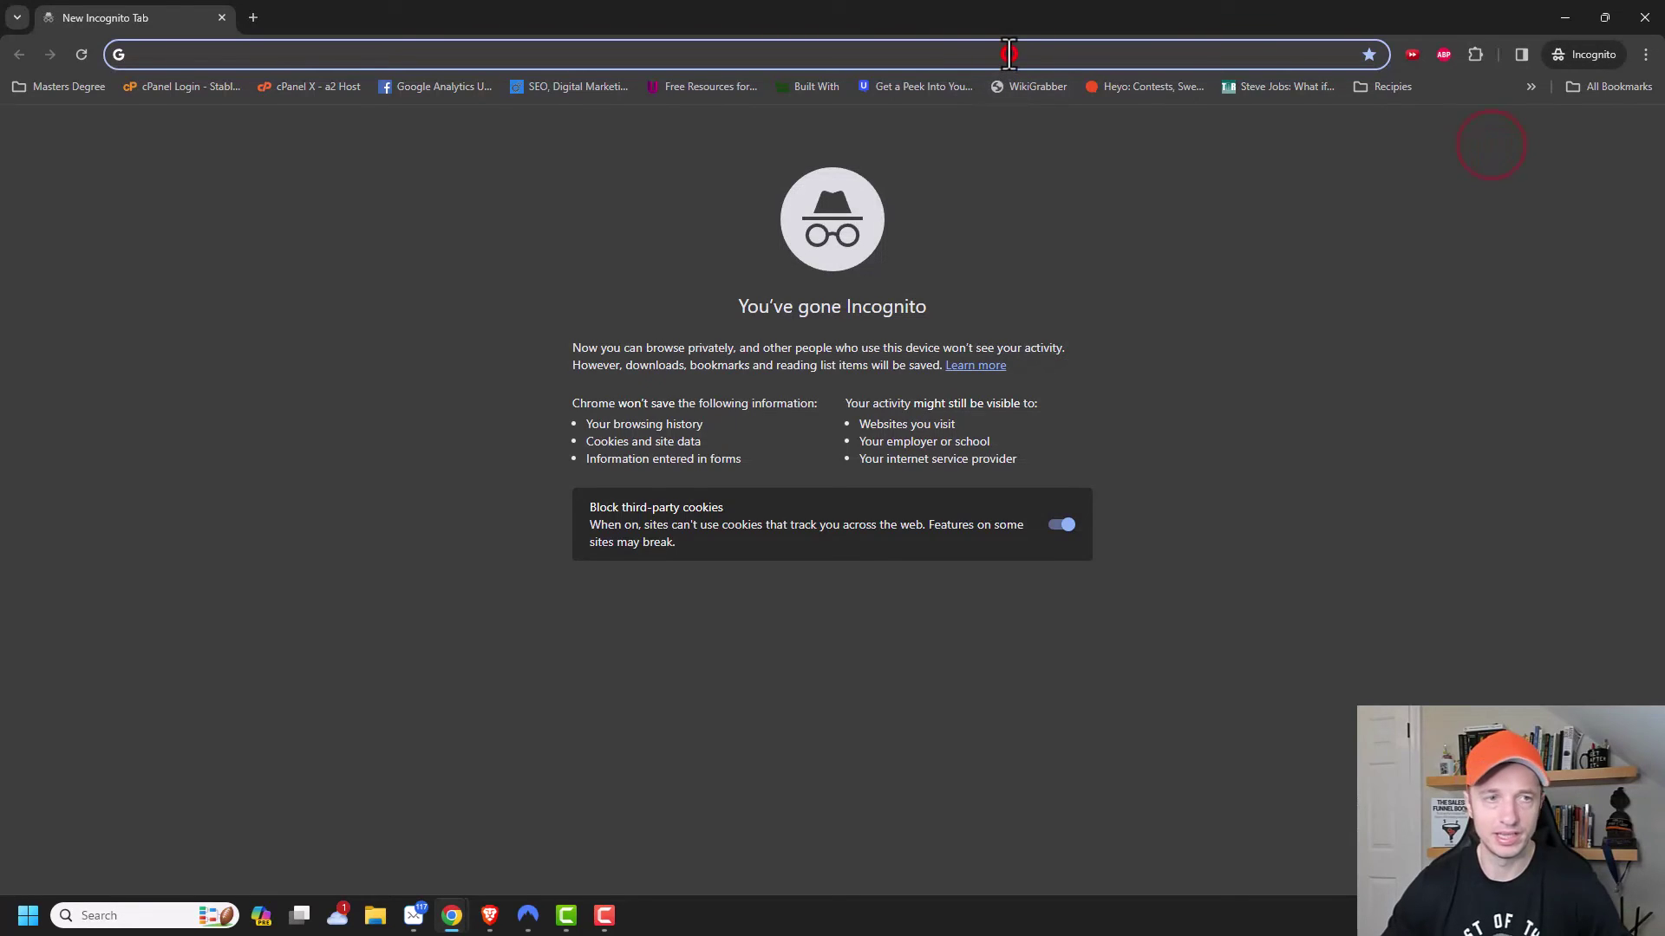
{"action": "type", "text": "https://www.crazyeyemedia.com/out/clickfunnels"}
{"action": "key", "text": "Return"}
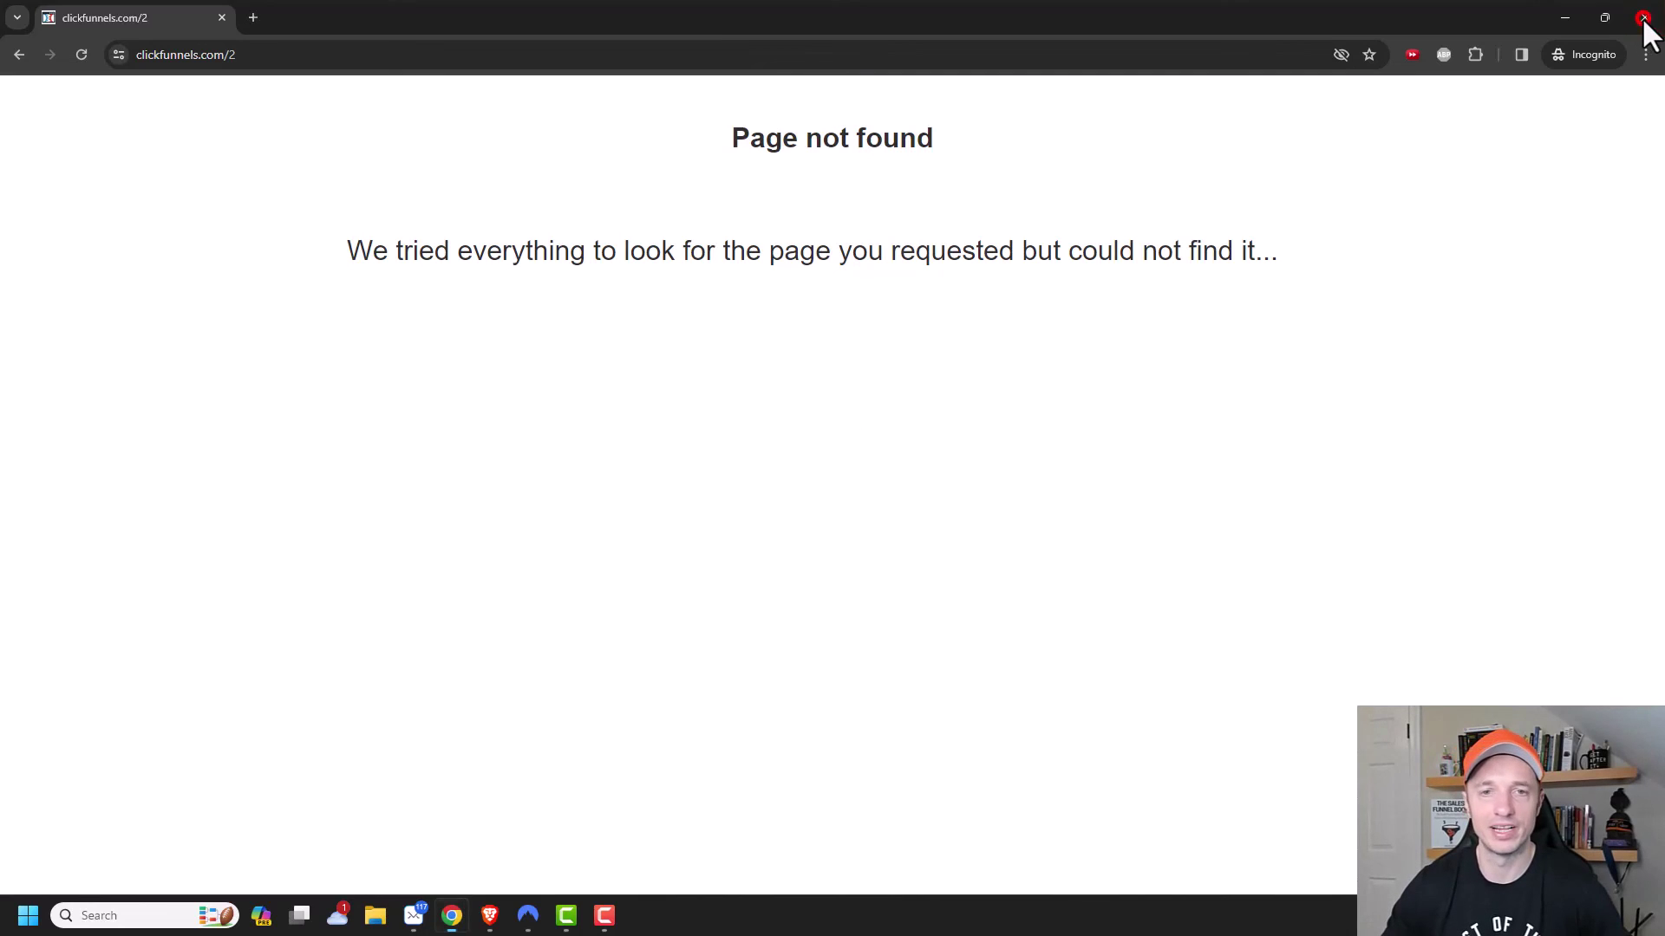
{"action": "left_click", "coordinate": [1645, 19]}
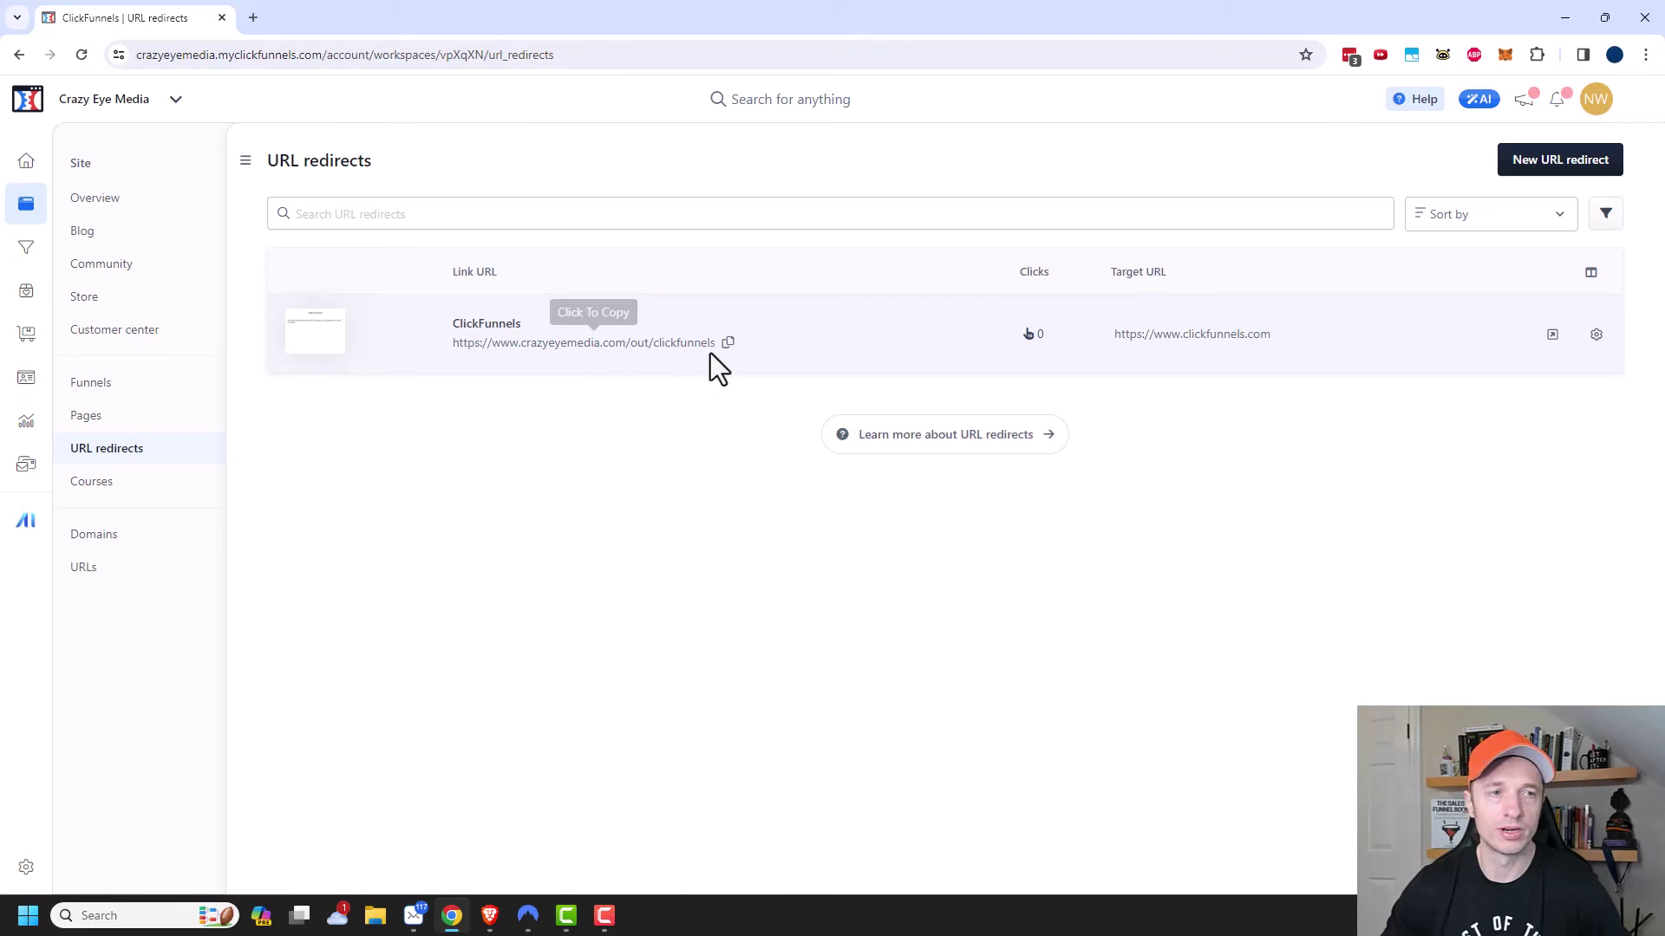
Open the Crazy Eye Media site settings and scroll to Site availability, set to Public.
{"action": "left_click", "coordinate": [97, 214]}
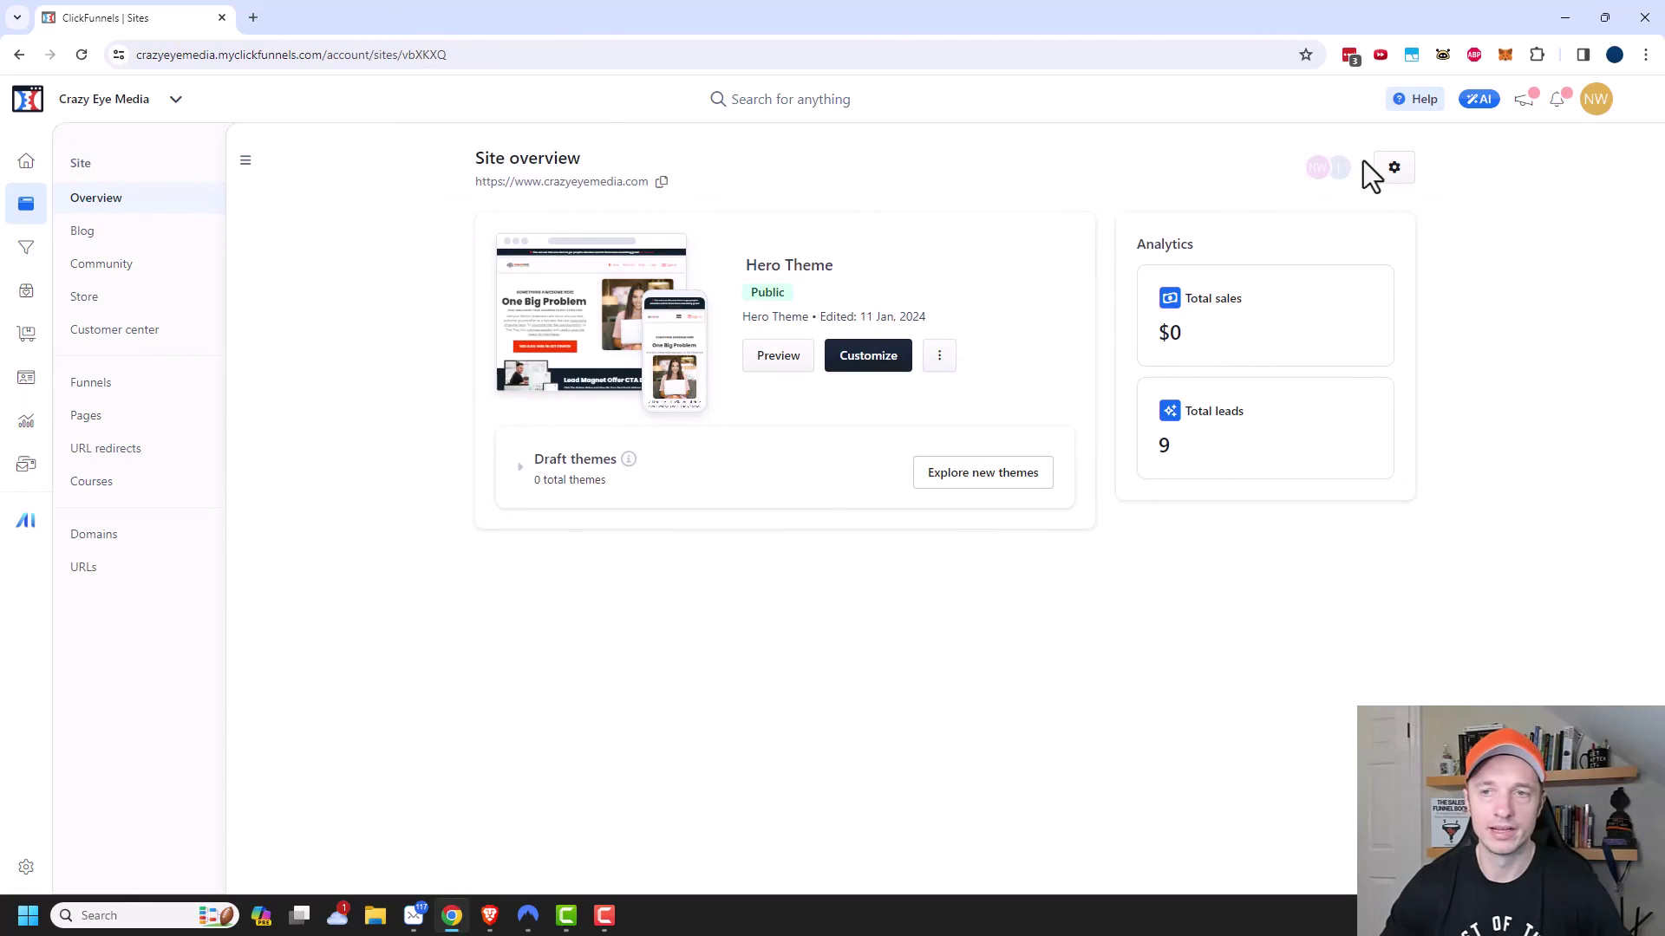
{"action": "left_click", "coordinate": [1394, 169]}
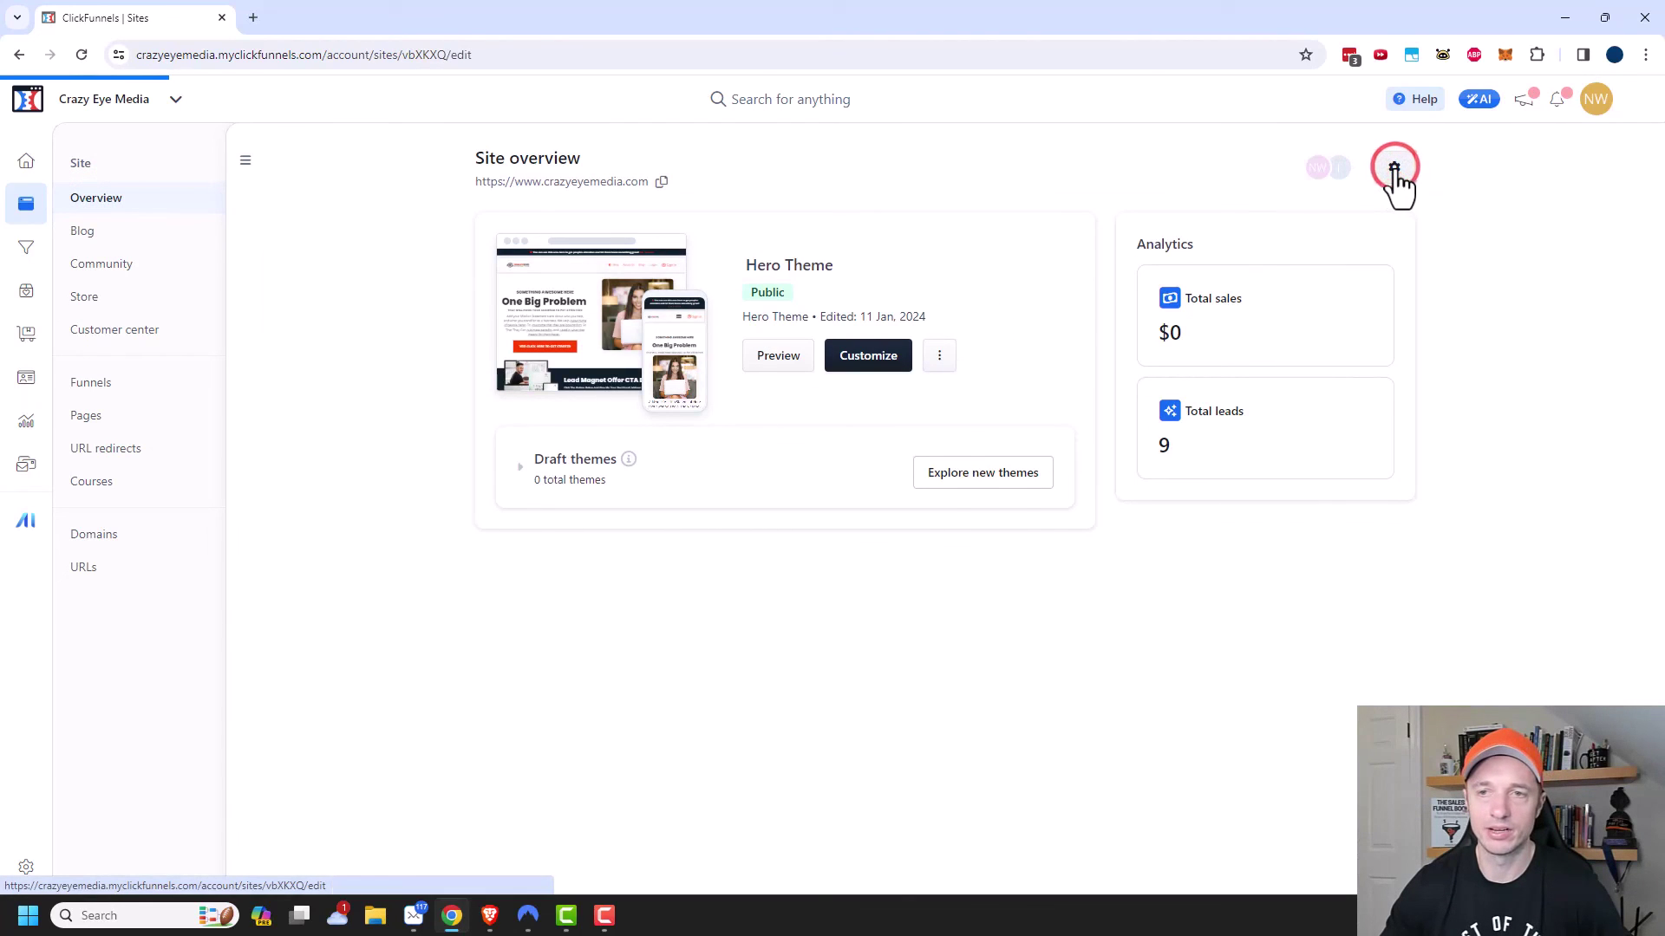
{"action": "scroll", "coordinate": [617, 472], "scroll_direction": "down", "scroll_amount": 3}
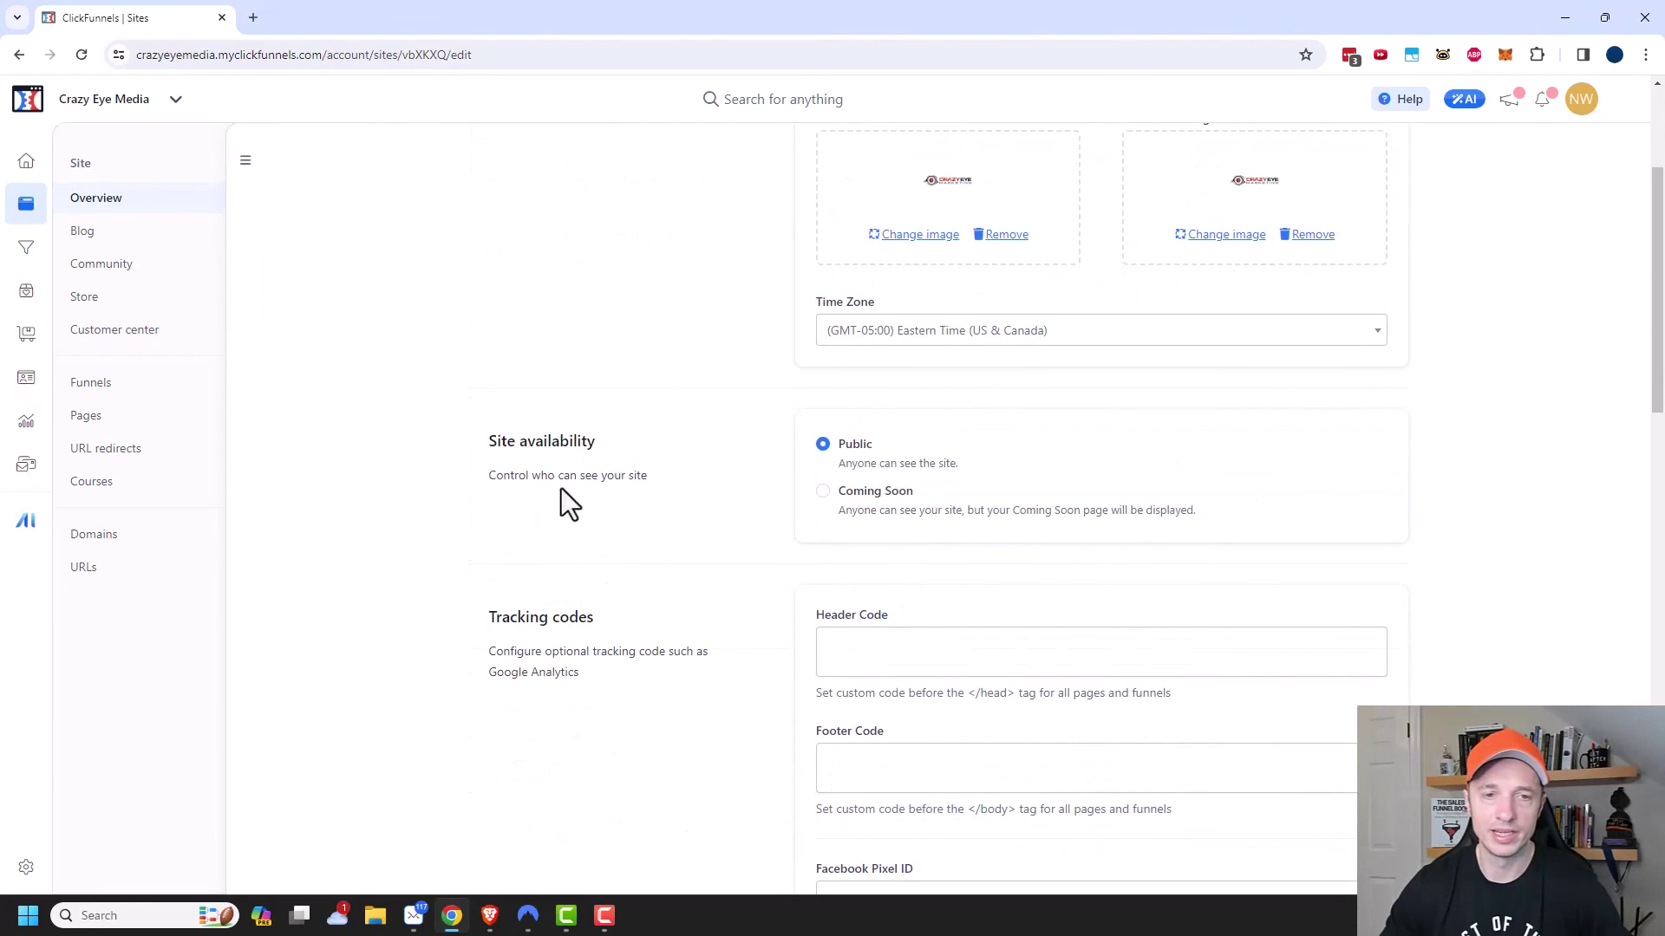